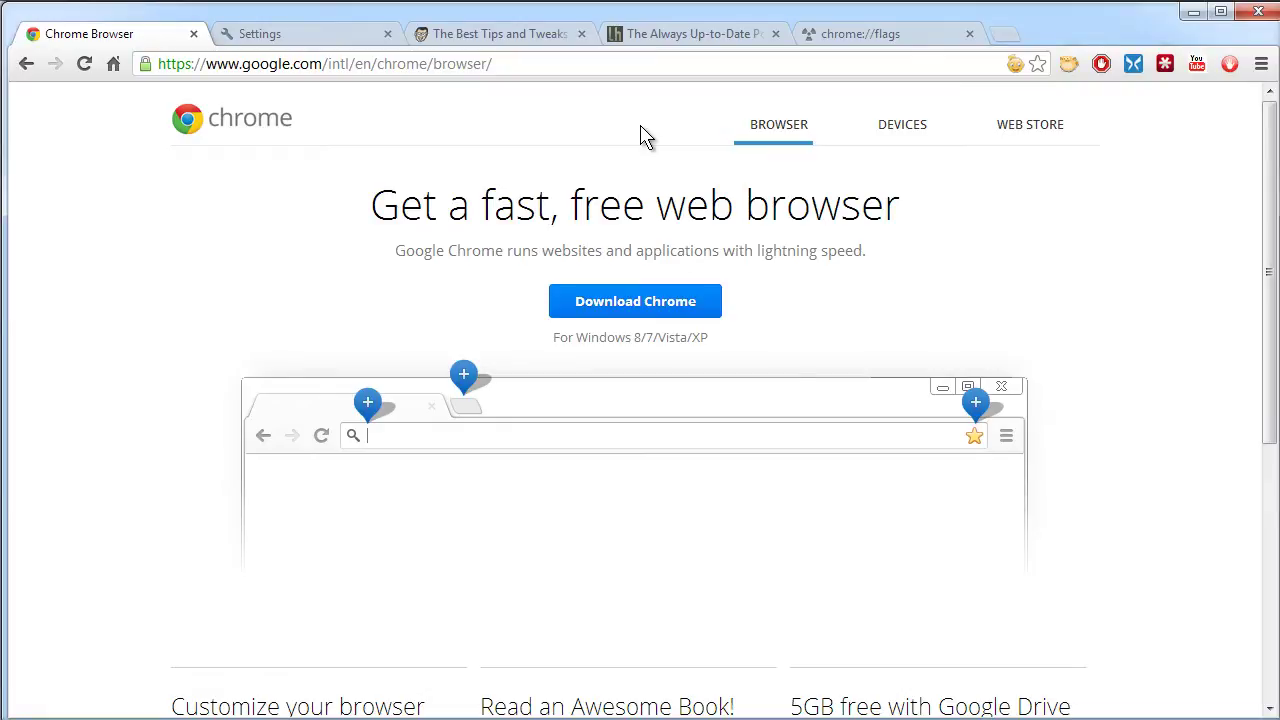
Step: Bring the How-To Geek 'Best Tips and Tweaks for Google Chrome' article to the front
{"action": "left_click", "coordinate": [522, 38]}
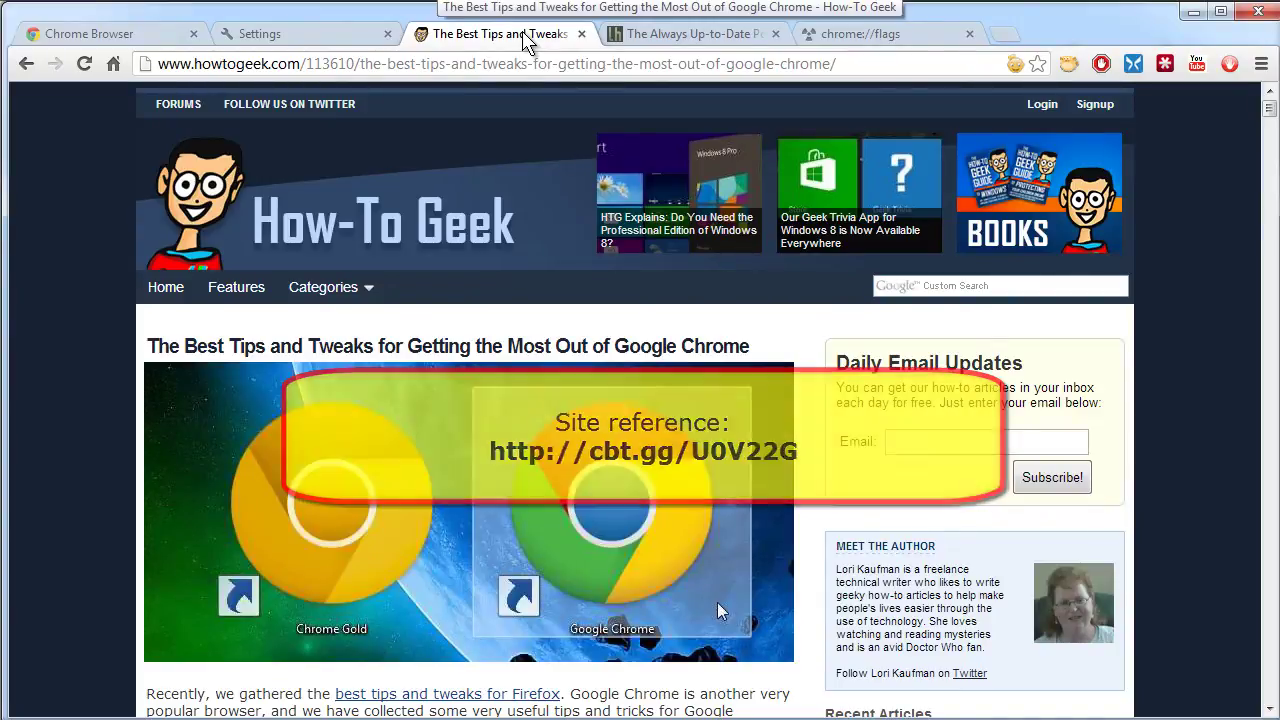
Step: Show the Lifehacker 'Always Up-to-Date Power User's Guide to Chrome' tab
{"action": "left_click", "coordinate": [681, 36]}
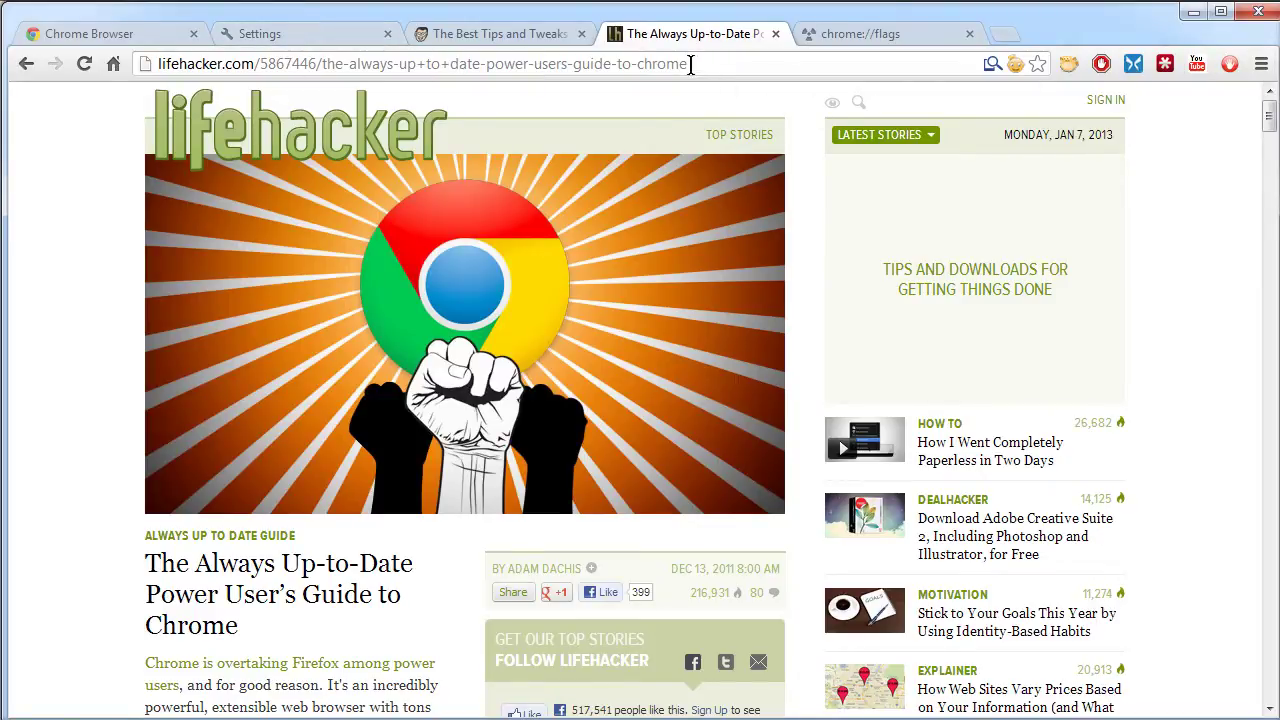
{"action": "left_click", "coordinate": [1259, 66]}
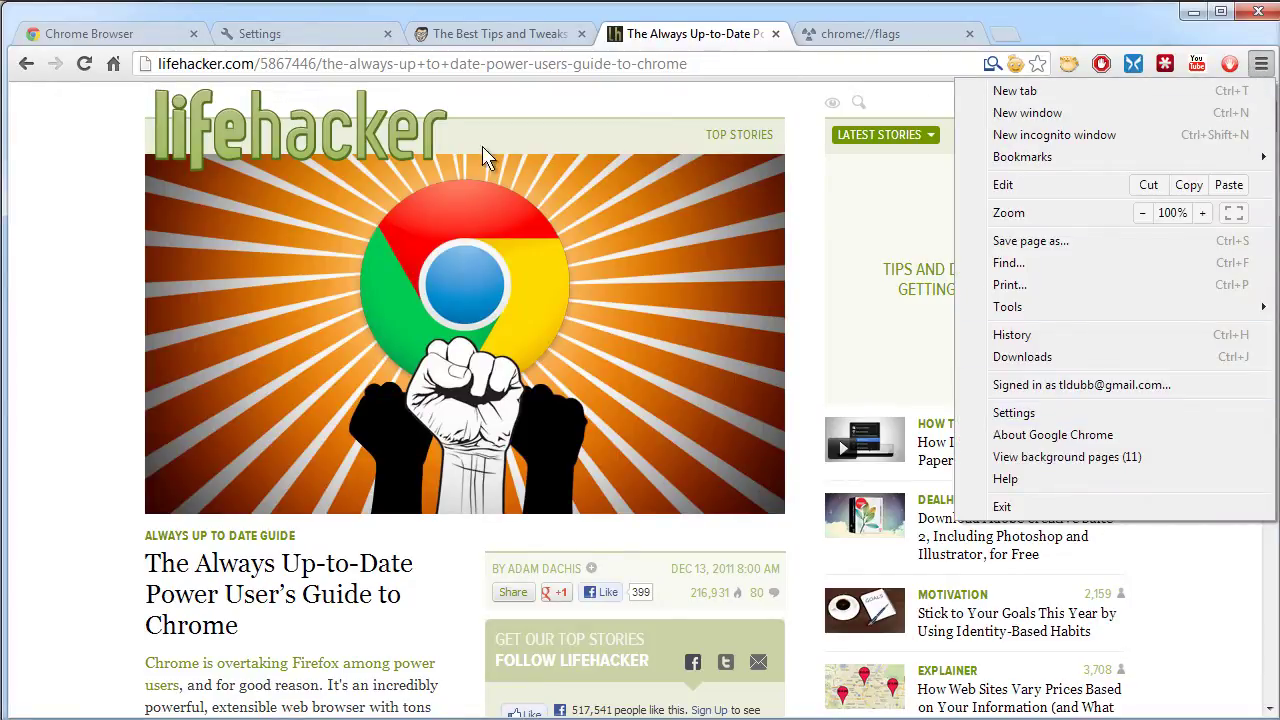
Step: Switch to the Settings tab and load chrome://settings from the address bar
{"action": "left_click", "coordinate": [310, 36]}
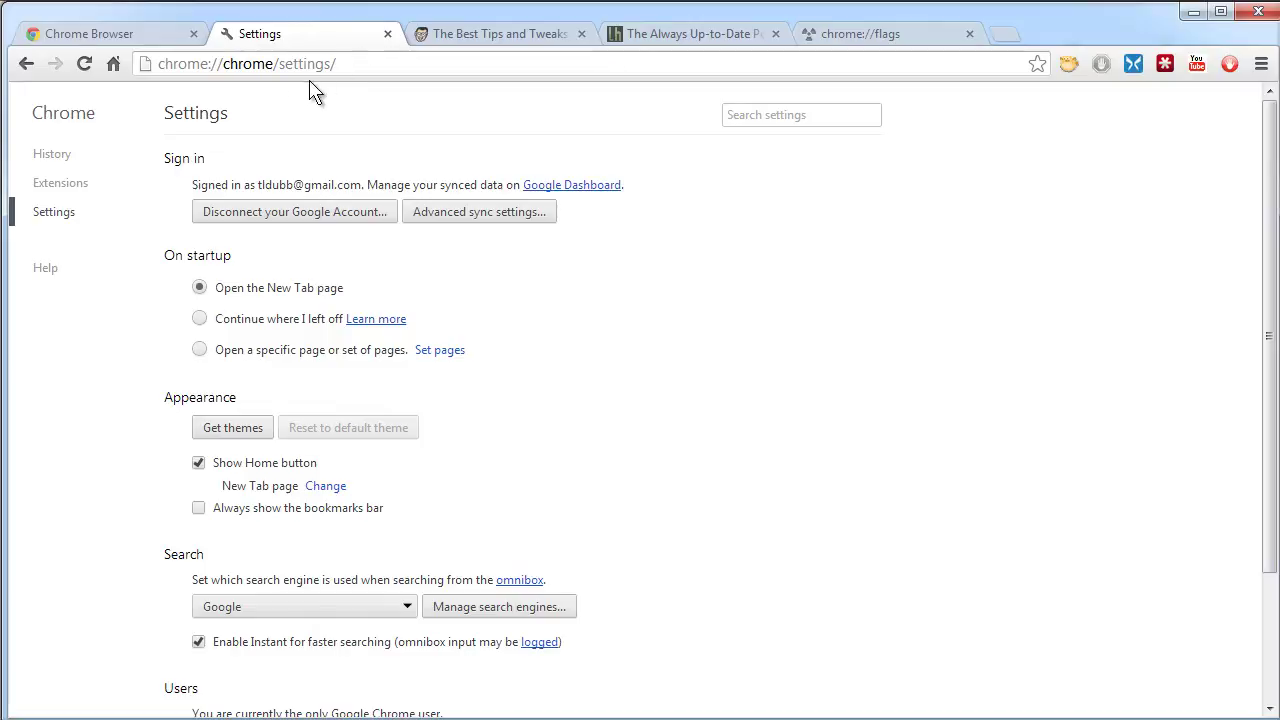
{"action": "left_click", "coordinate": [395, 66]}
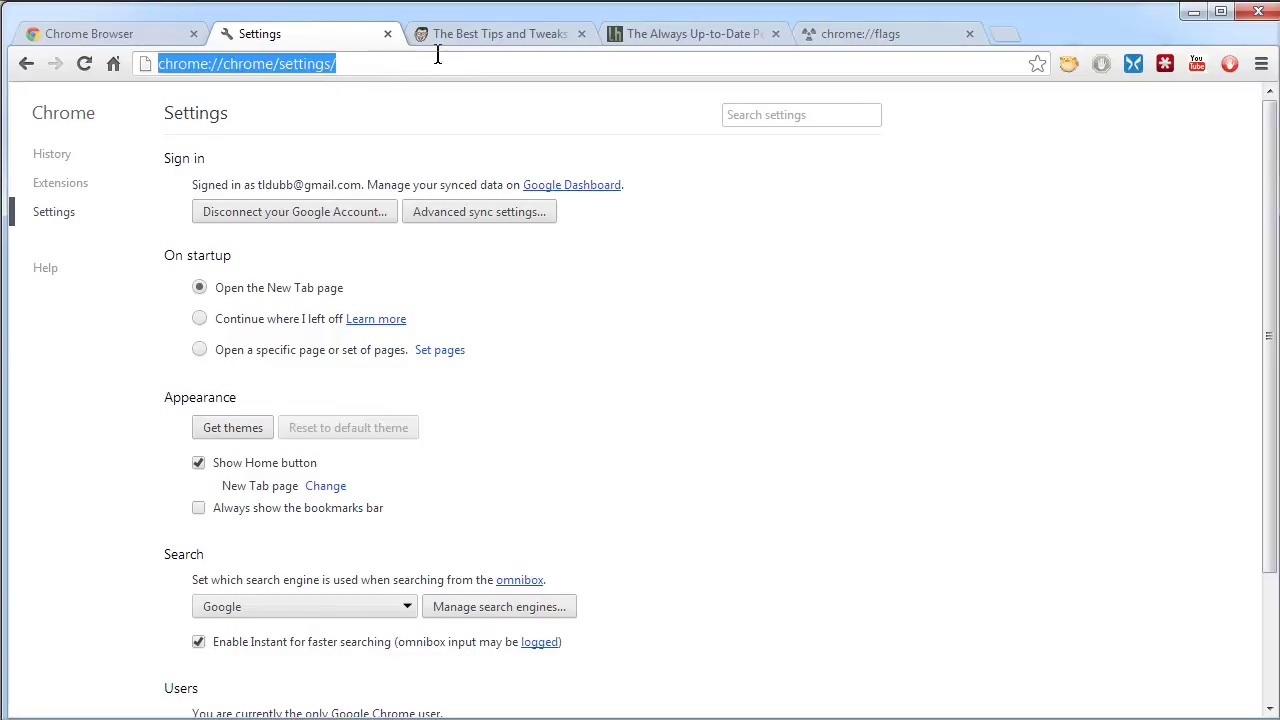
{"action": "type", "text": "chrome:"}
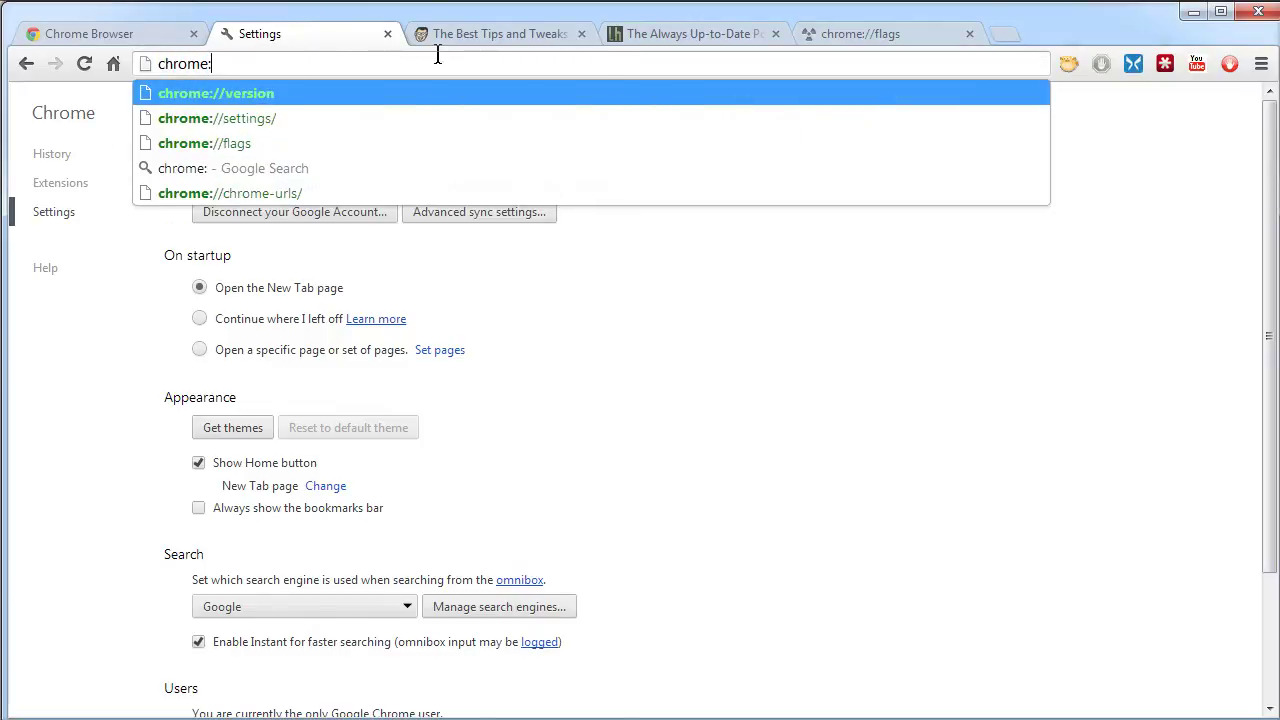
{"action": "type", "text": "//setti"}
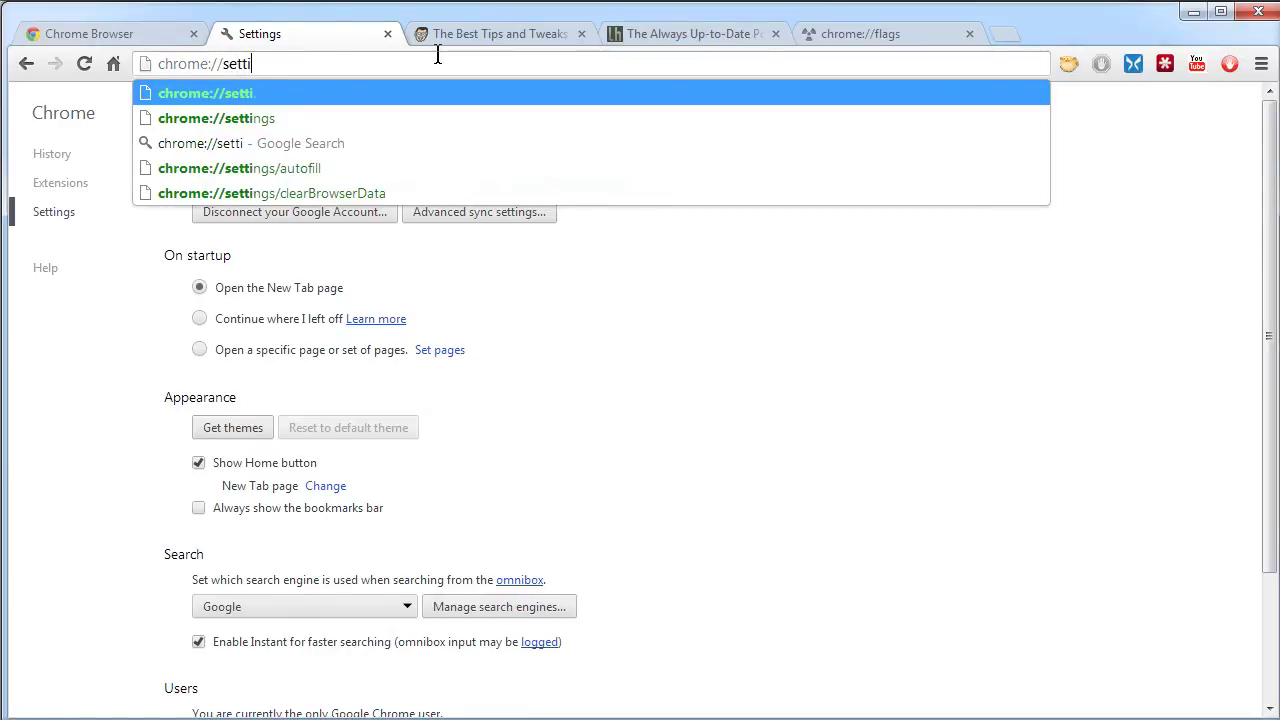
{"action": "key", "text": "Return"}
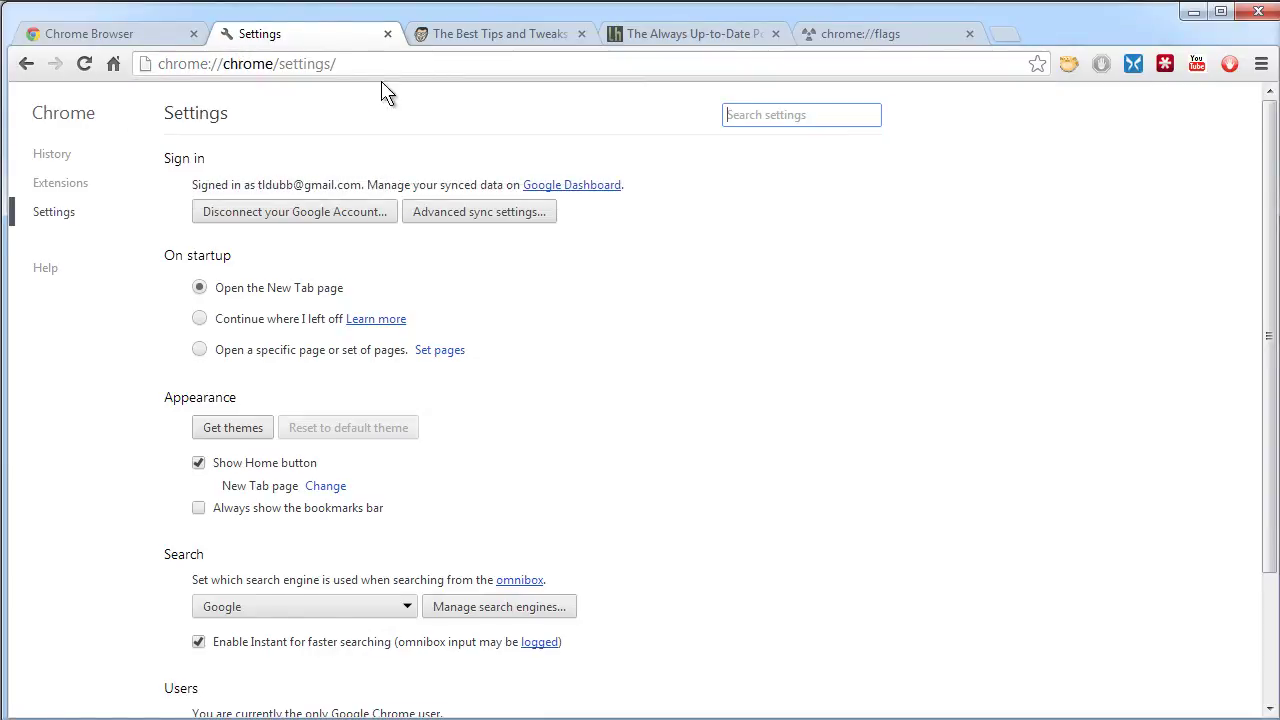
Step: Load chrome://chrome/extensions, then return to Settings via the sidebar and glance at the Chrome menu
{"action": "left_click", "coordinate": [363, 66]}
{"action": "type", "text": "chr"}
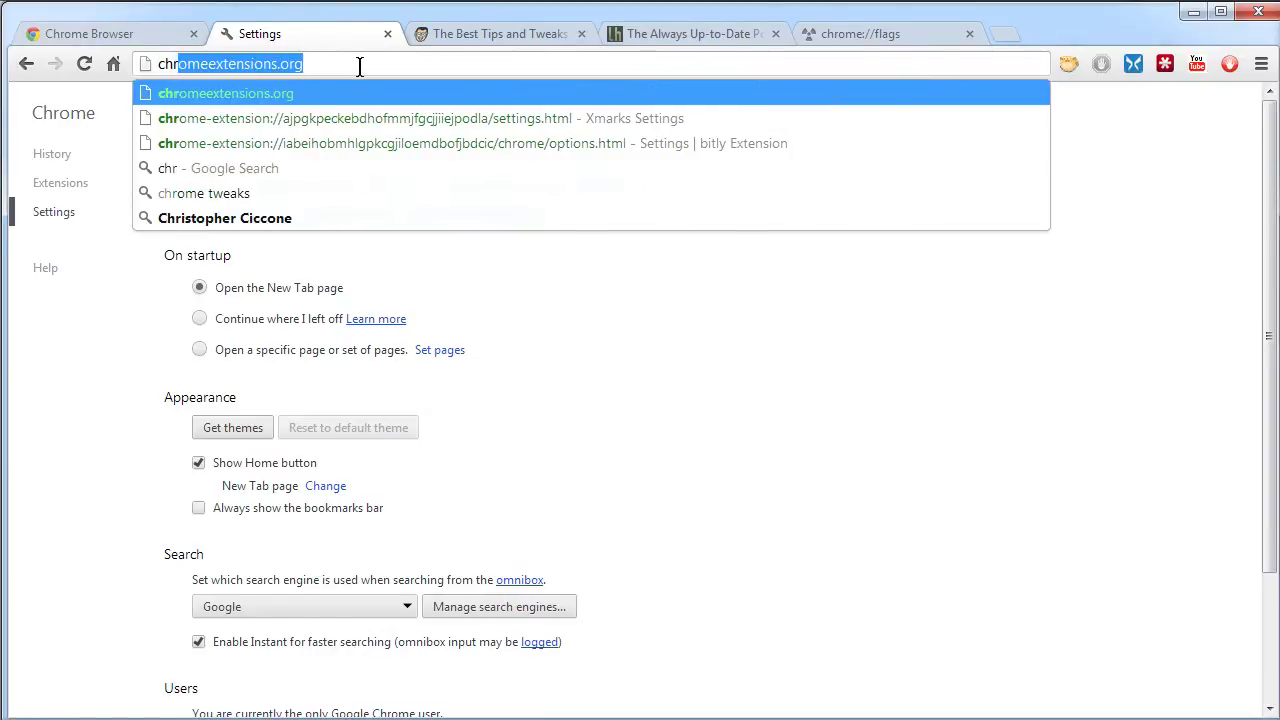
{"action": "type", "text": "ome://chrome/extens"}
{"action": "key", "text": "Return"}
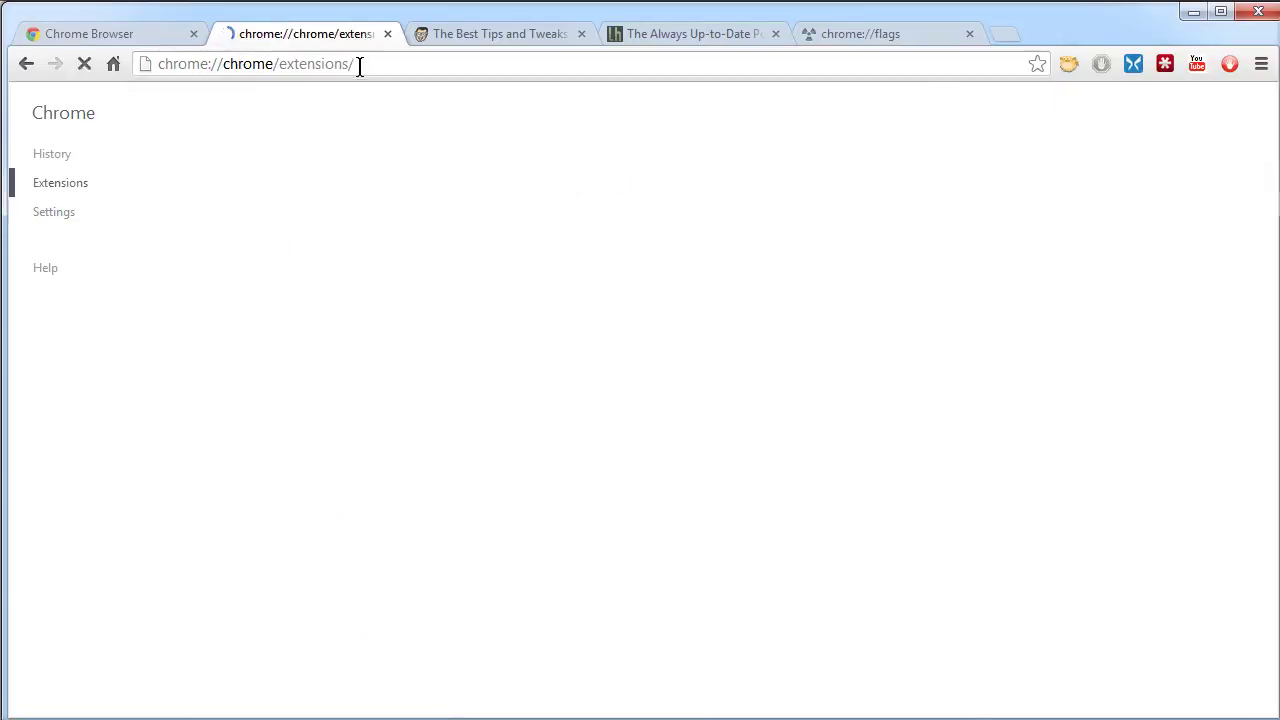
{"action": "left_click", "coordinate": [55, 214]}
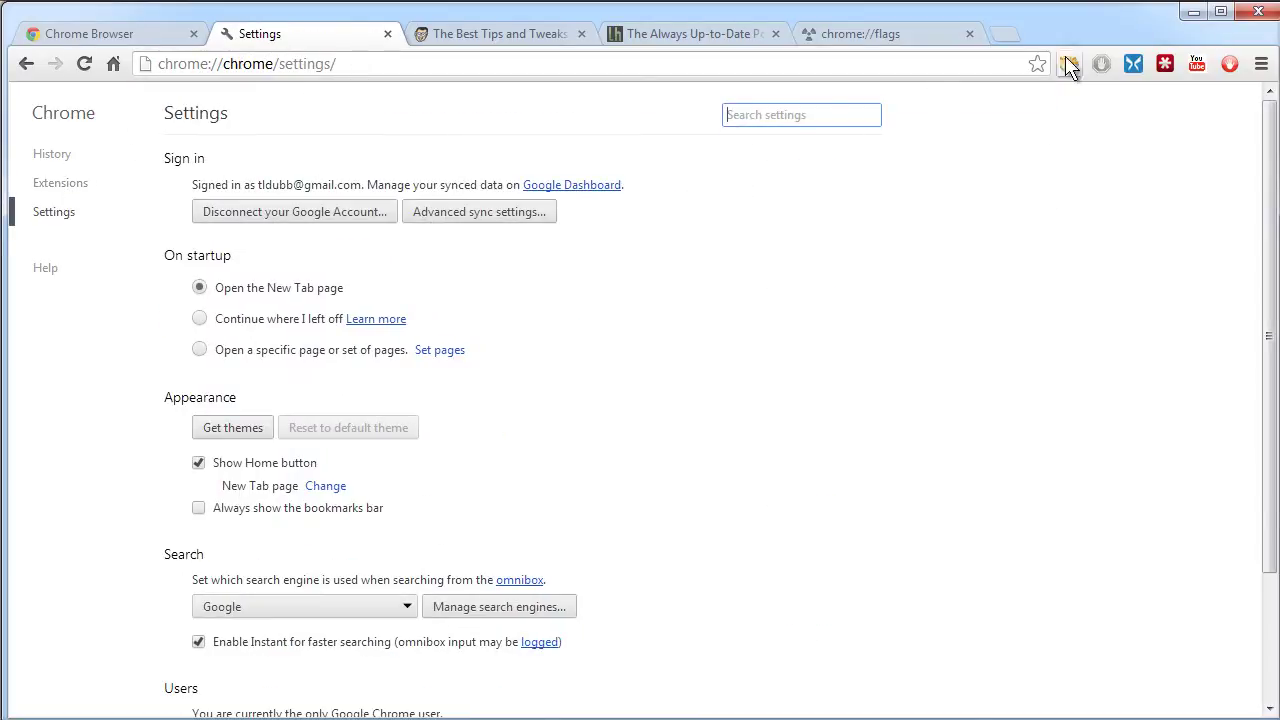
{"action": "left_click", "coordinate": [1261, 64]}
{"action": "left_click", "coordinate": [865, 252]}
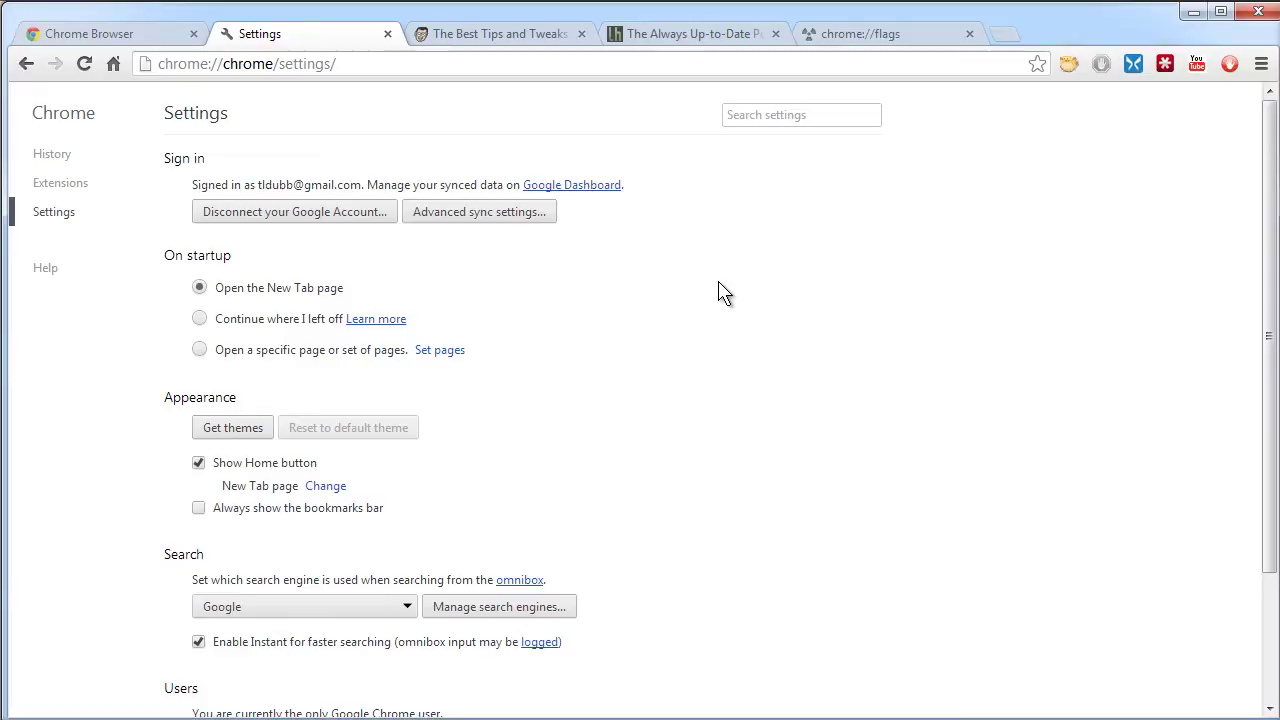
Step: Review Advanced sync settings without changes, then show the installed extensions list
{"action": "left_click", "coordinate": [466, 211]}
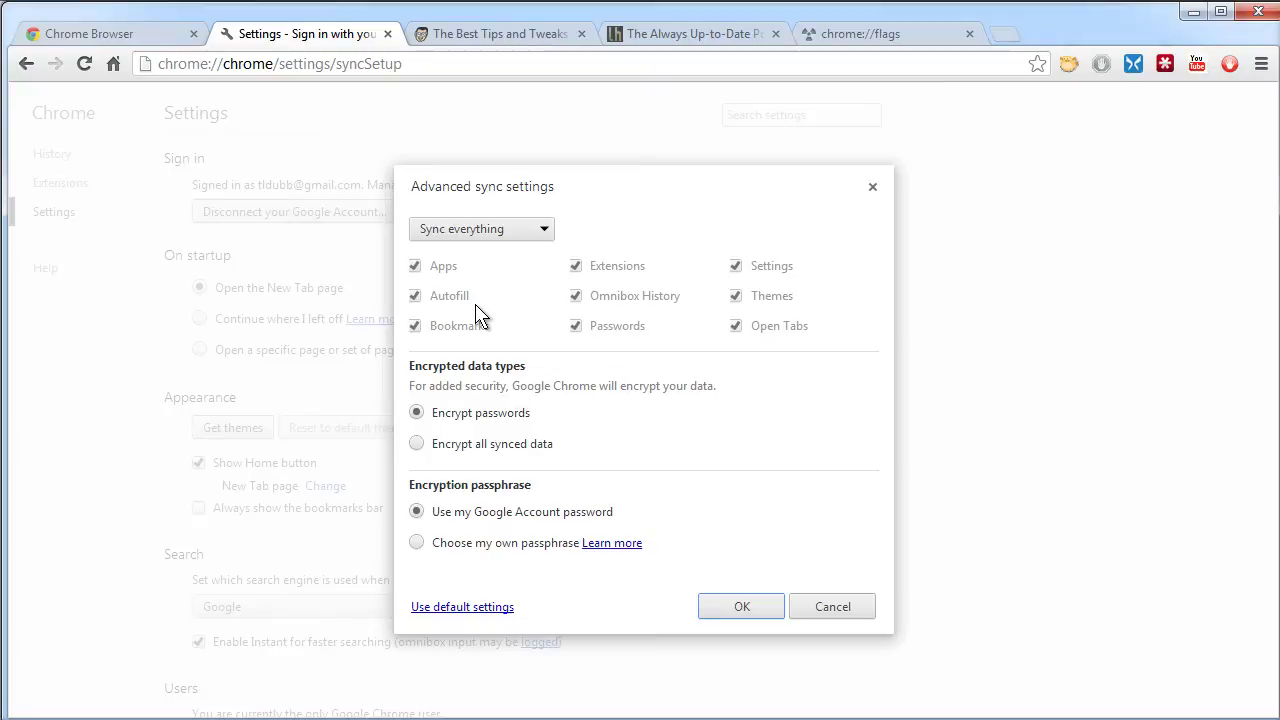
{"action": "left_click", "coordinate": [873, 189]}
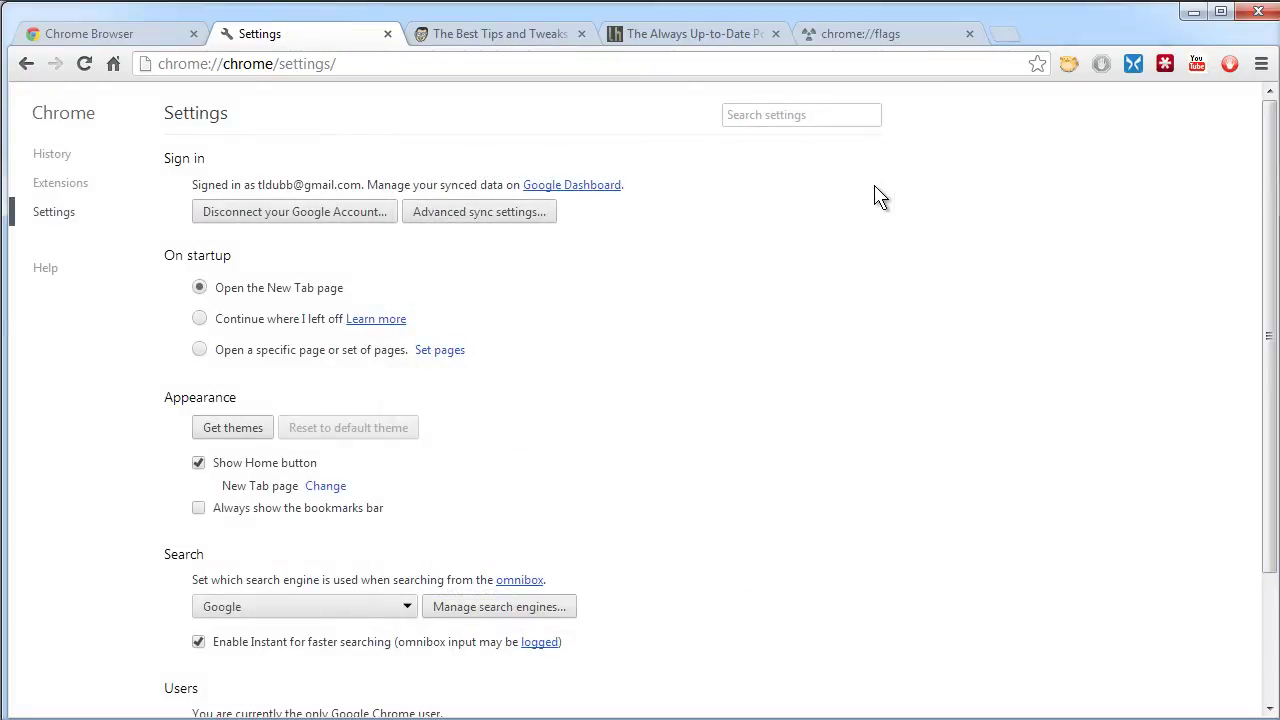
{"action": "left_click", "coordinate": [72, 184]}
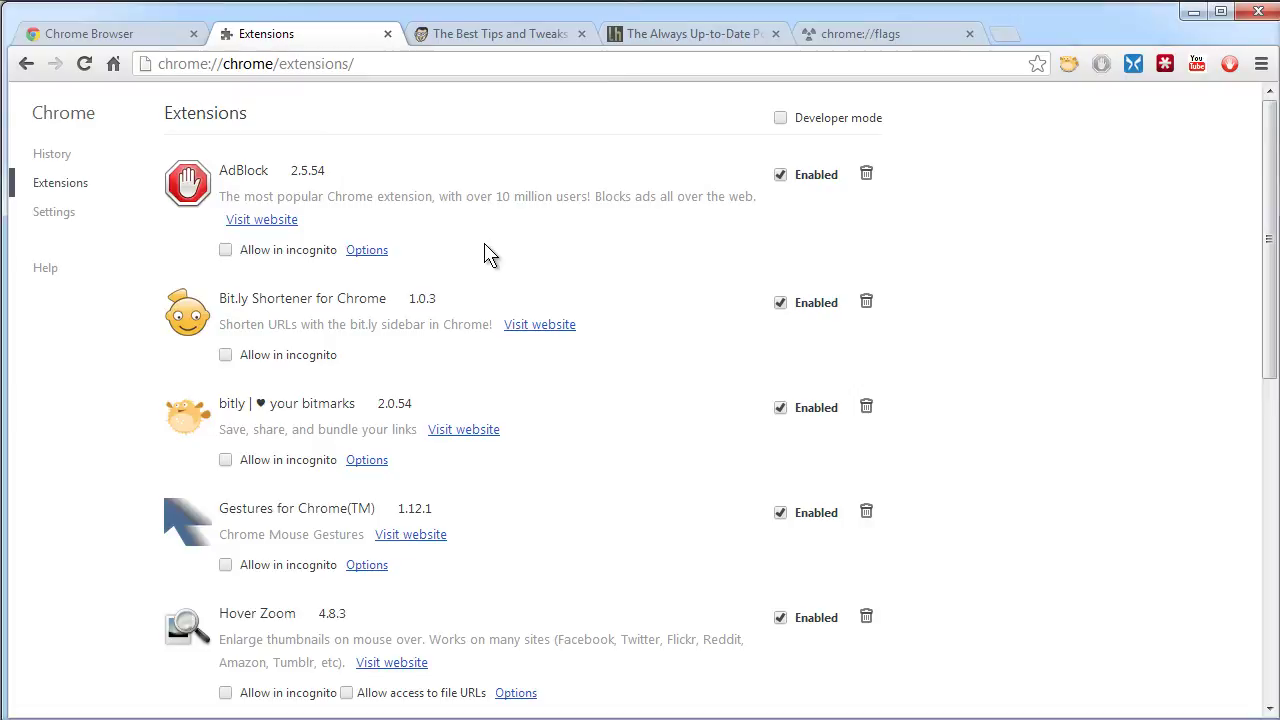
Step: Scroll through the installed extensions: AdBlock, Bit.ly Shortener, bitly, Gestures and Hover Zoom
{"action": "scroll", "coordinate": [490, 255], "scroll_direction": "down", "scroll_amount": 7}
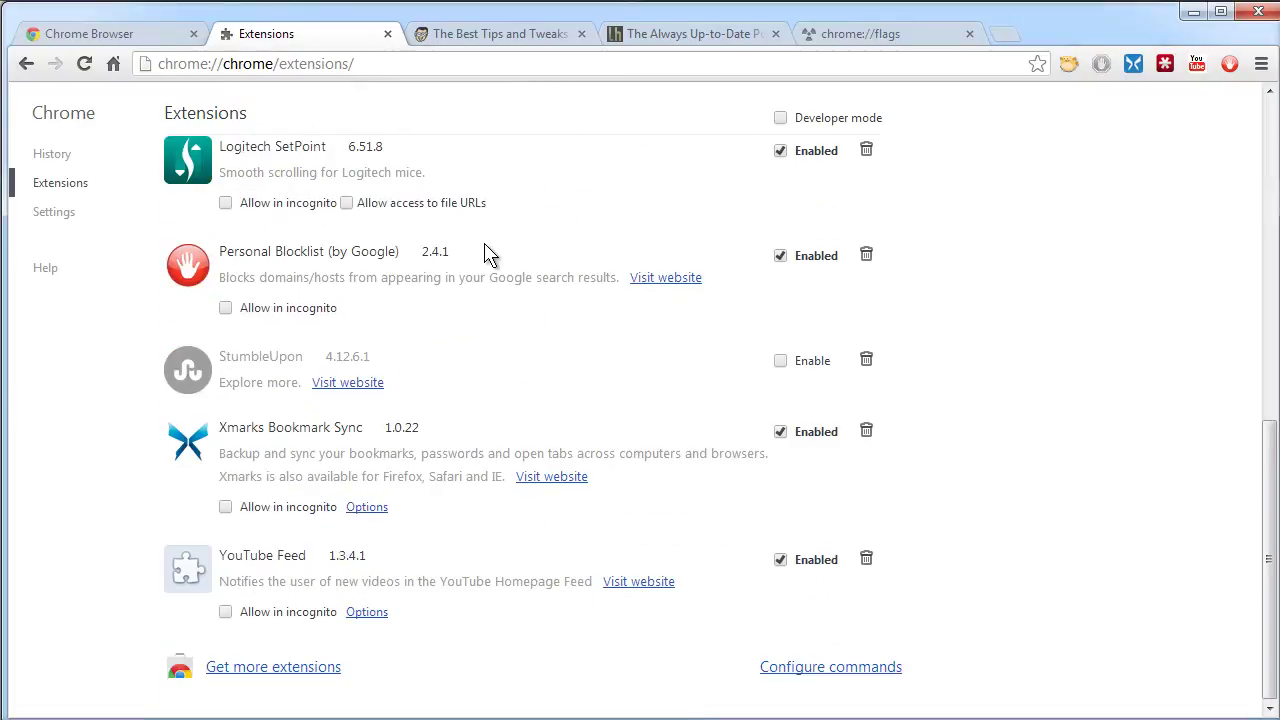
{"action": "scroll", "coordinate": [463, 391], "scroll_direction": "up", "scroll_amount": 7}
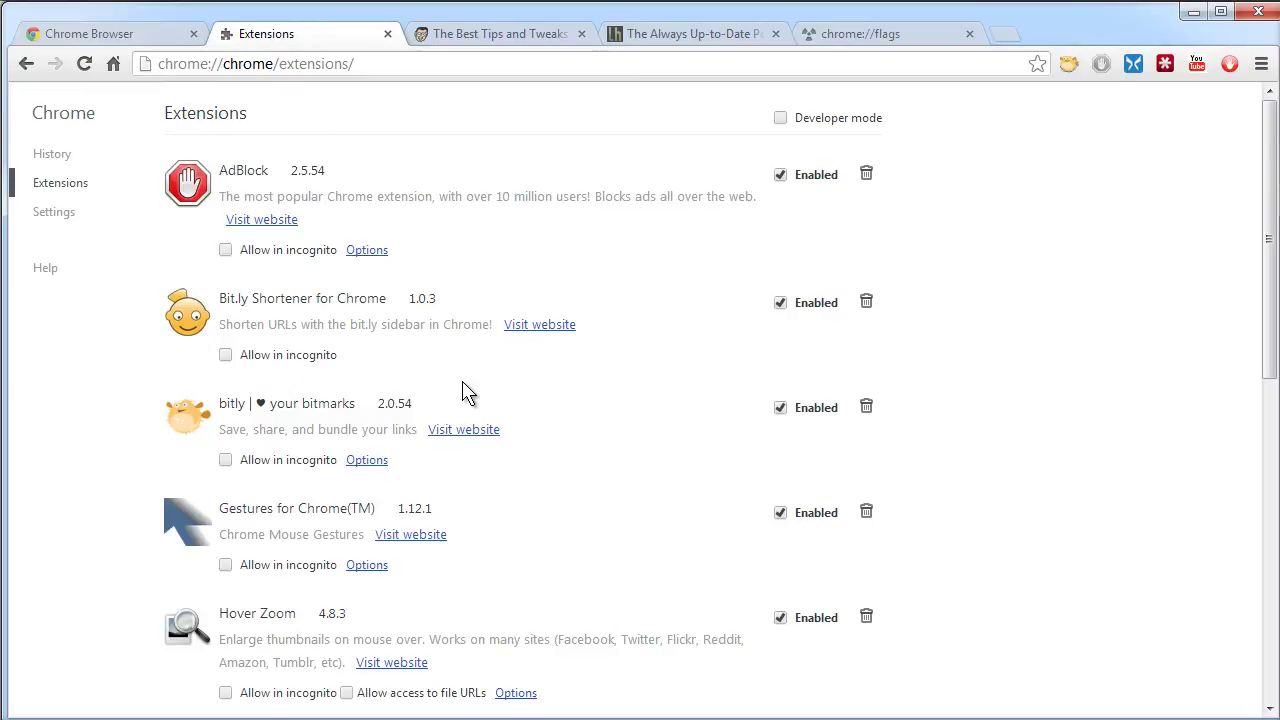
{"action": "scroll", "coordinate": [463, 391], "scroll_direction": "down", "scroll_amount": 4}
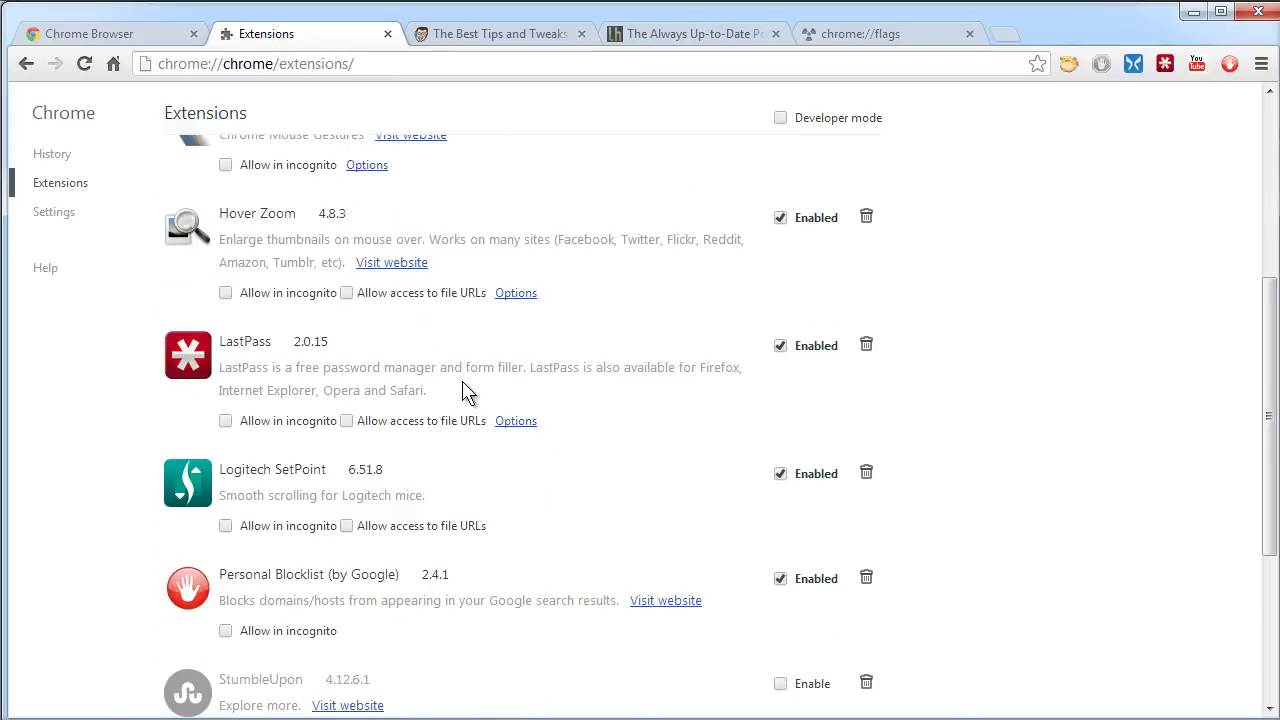
{"action": "scroll", "coordinate": [463, 391], "scroll_direction": "down", "scroll_amount": 3}
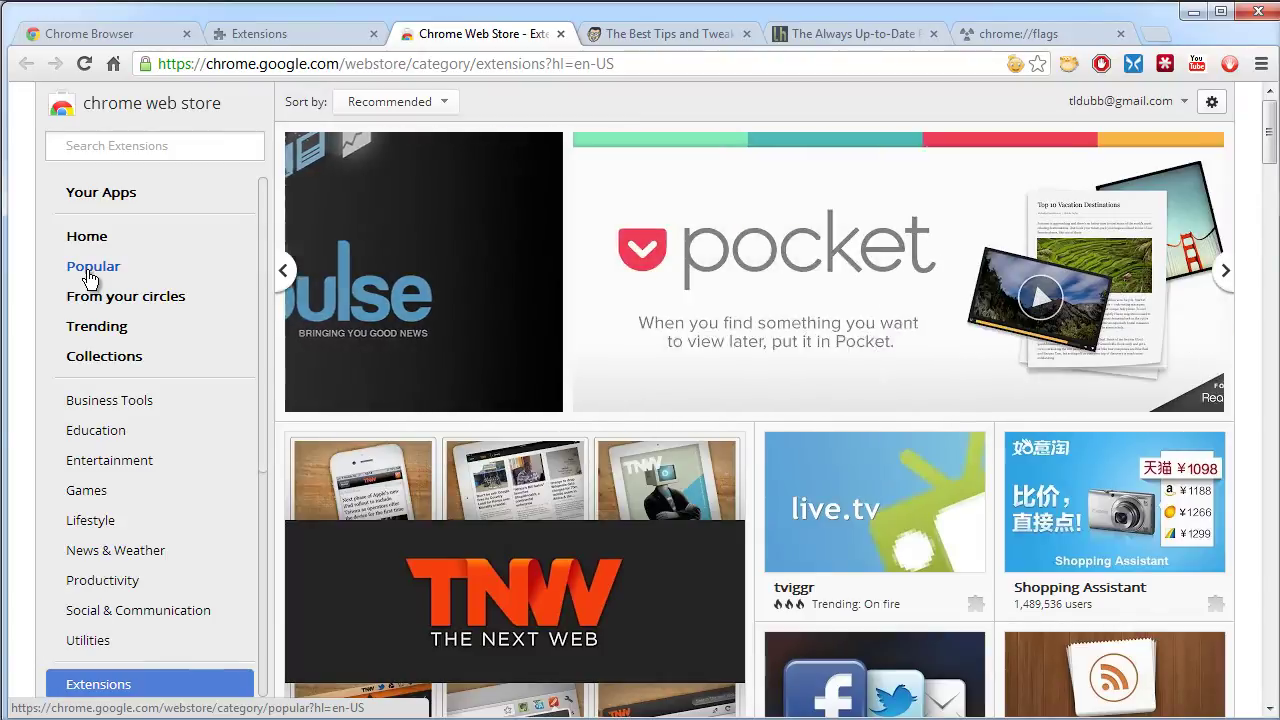
Step: Search the Web Store for 'flashblock' and open the first FlashBlock result
{"action": "left_click", "coordinate": [124, 146]}
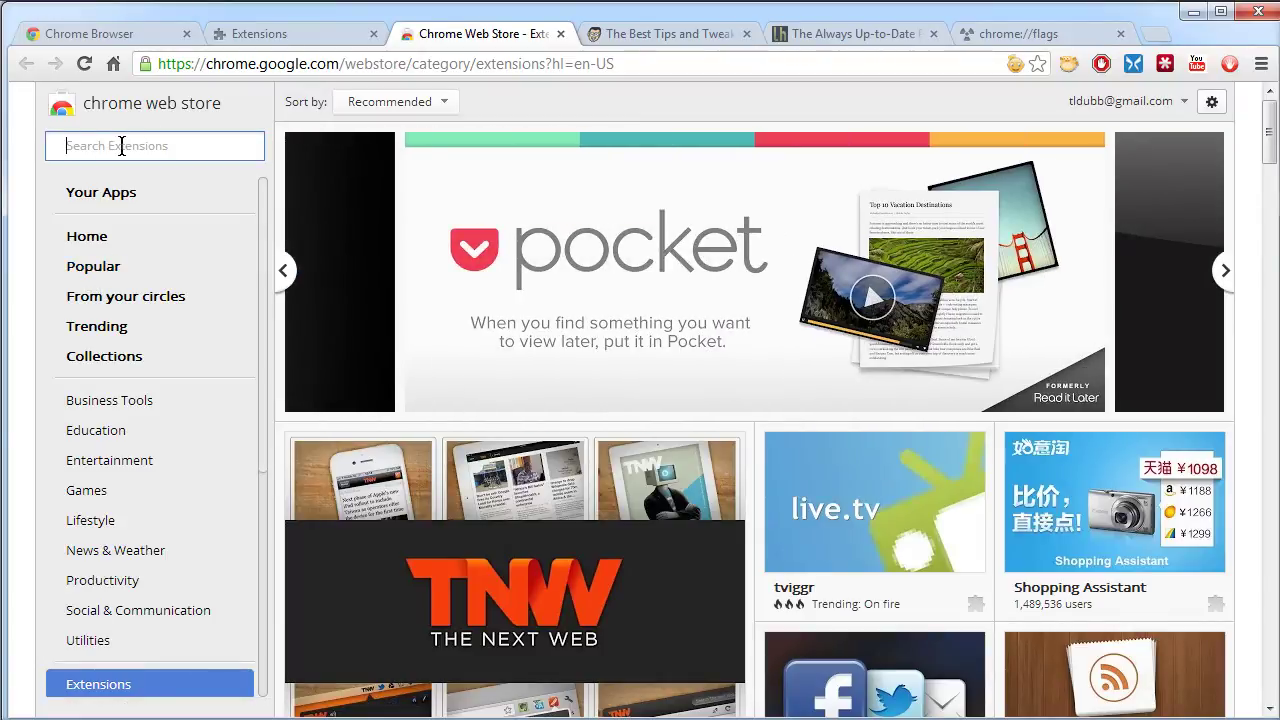
{"action": "type", "text": "flashblock"}
{"action": "key", "text": "Return"}
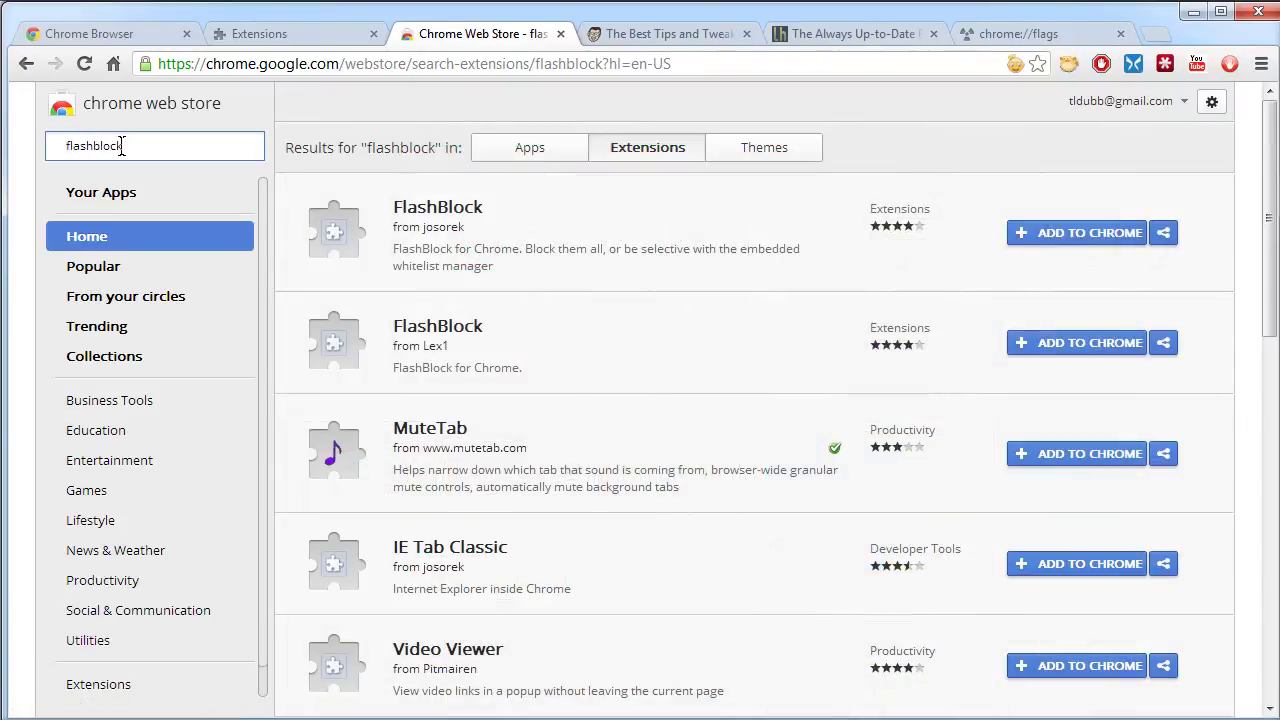
{"action": "left_click", "coordinate": [446, 226]}
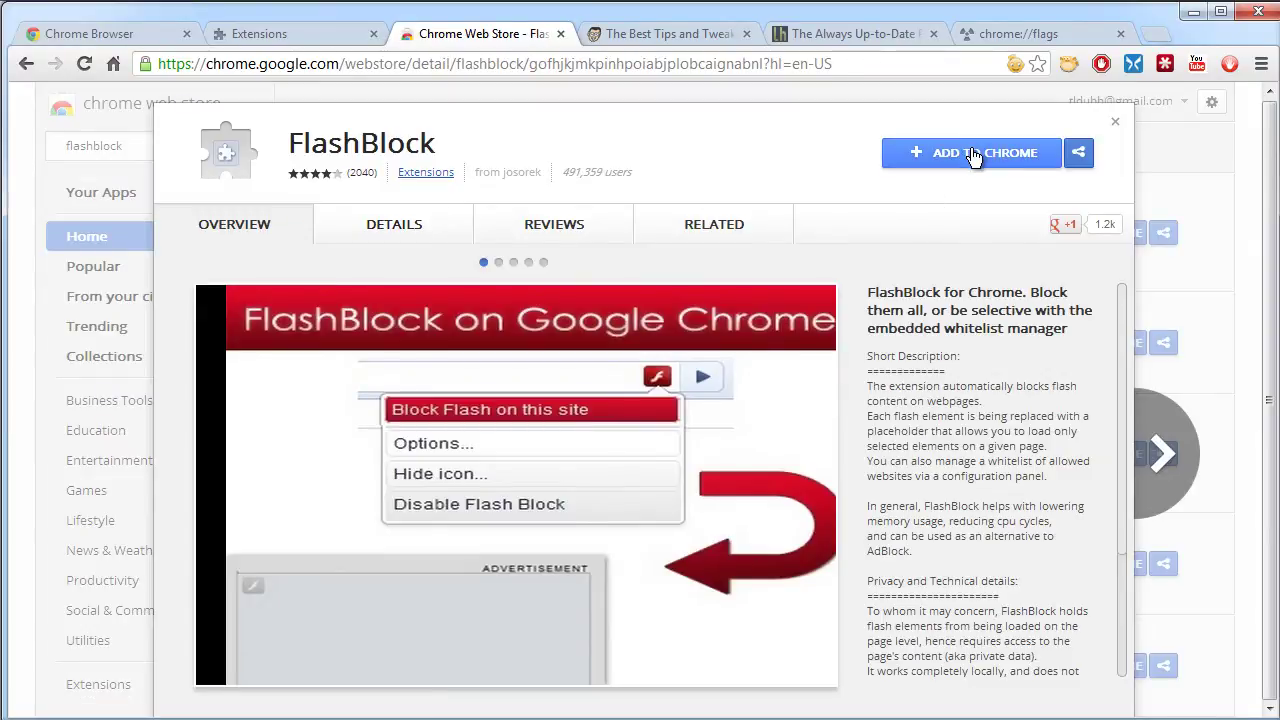
Step: Add FlashBlock to Chrome, dismiss the notices, and return to the Extensions tab
{"action": "left_click", "coordinate": [973, 156]}
{"action": "left_click", "coordinate": [672, 428]}
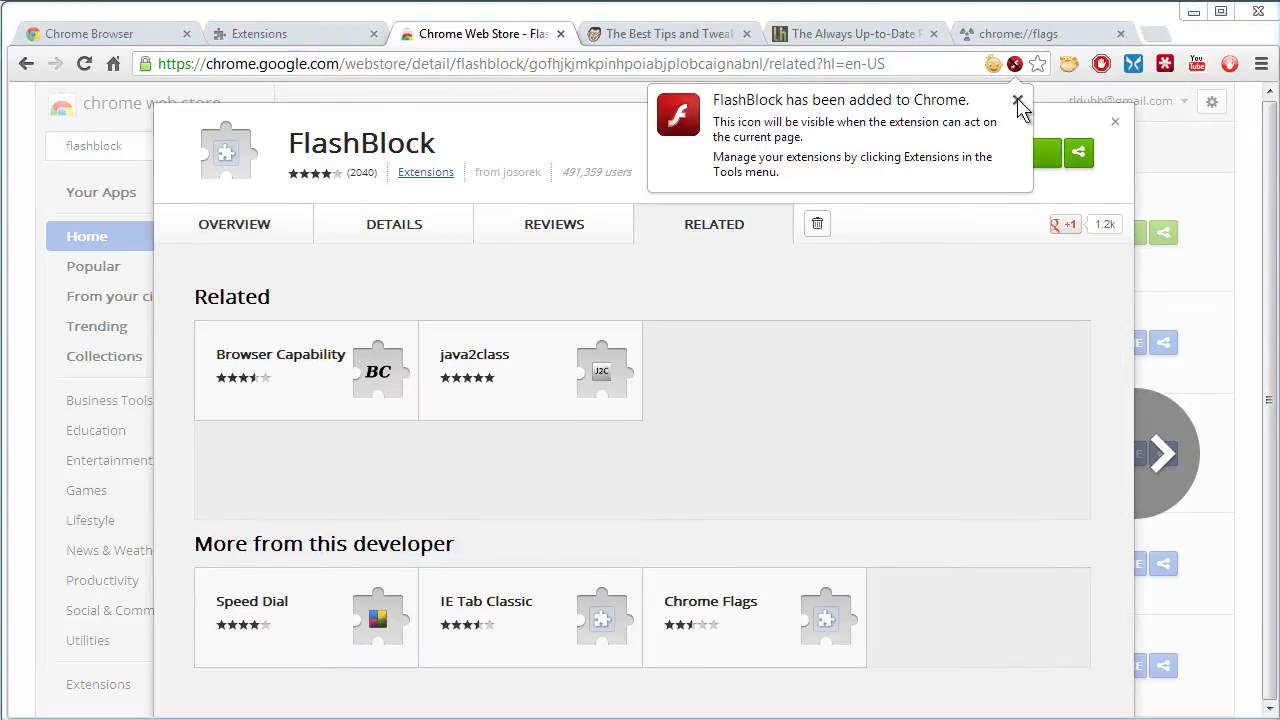
{"action": "left_click", "coordinate": [1018, 103]}
{"action": "left_click", "coordinate": [1114, 122]}
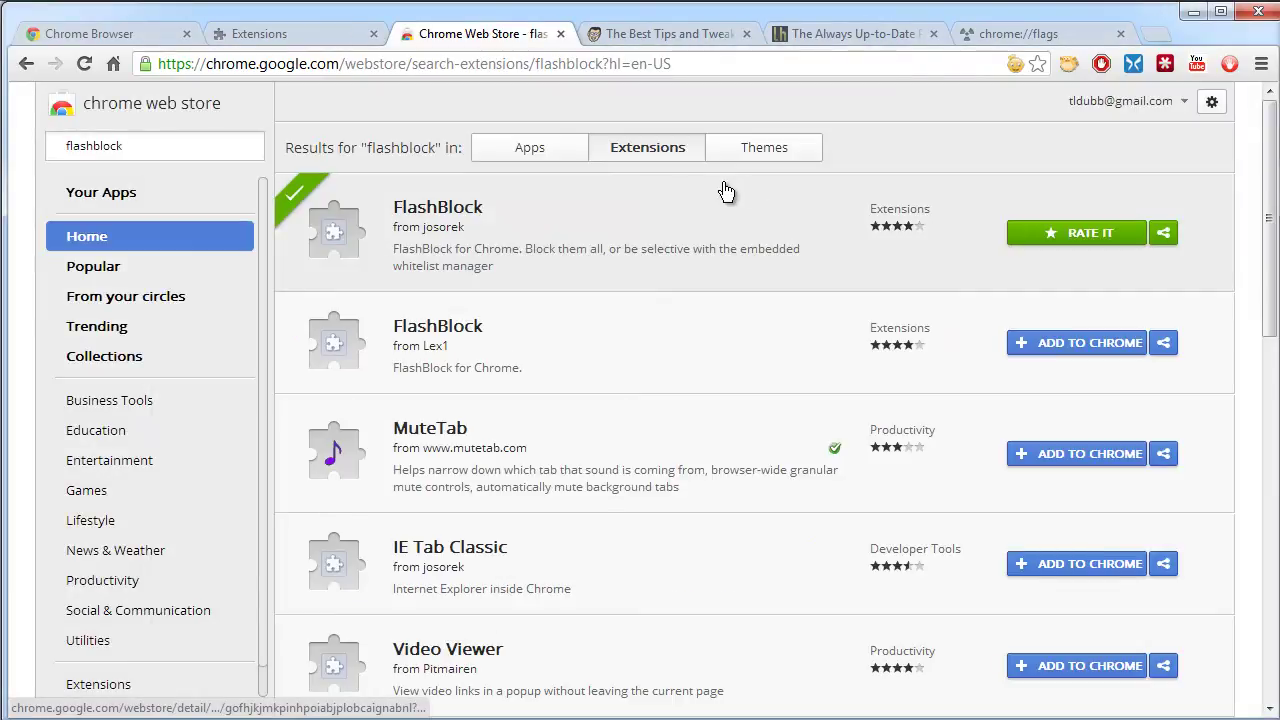
{"action": "left_click", "coordinate": [288, 38]}
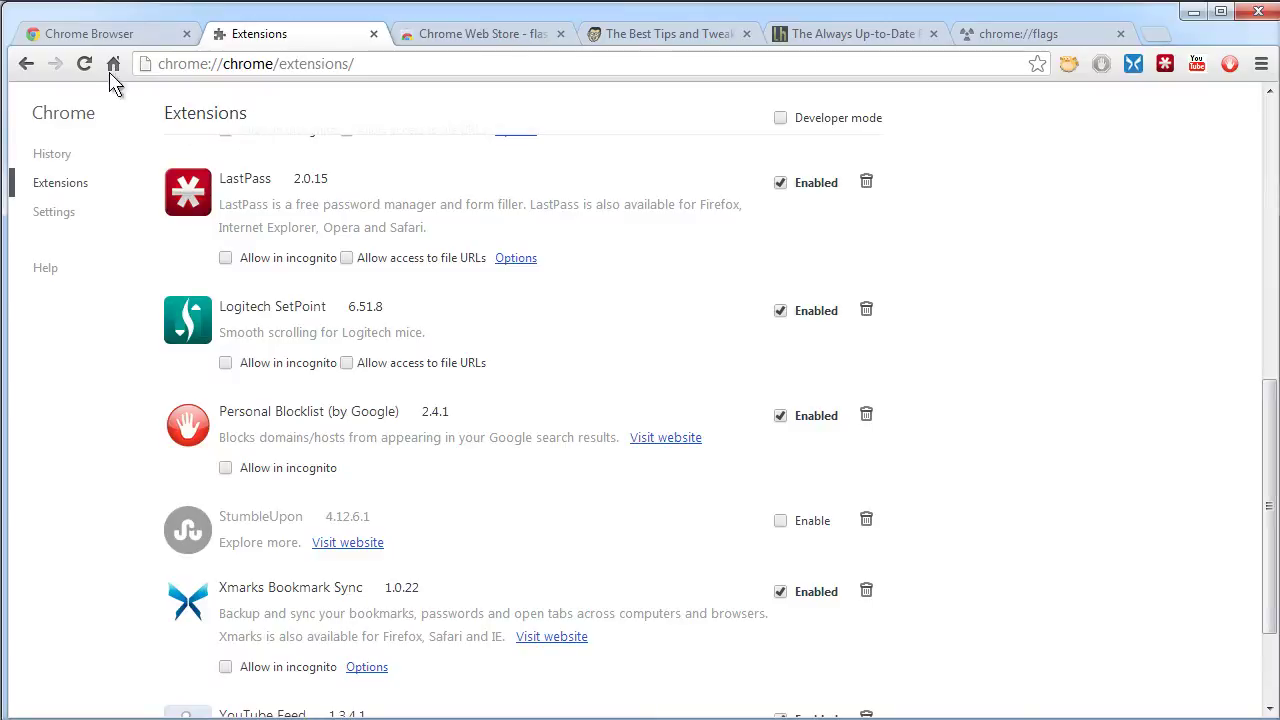
Step: Reload the Extensions list to confirm FlashBlock, view its Options, then show the chrome://flags page
{"action": "left_click", "coordinate": [83, 66]}
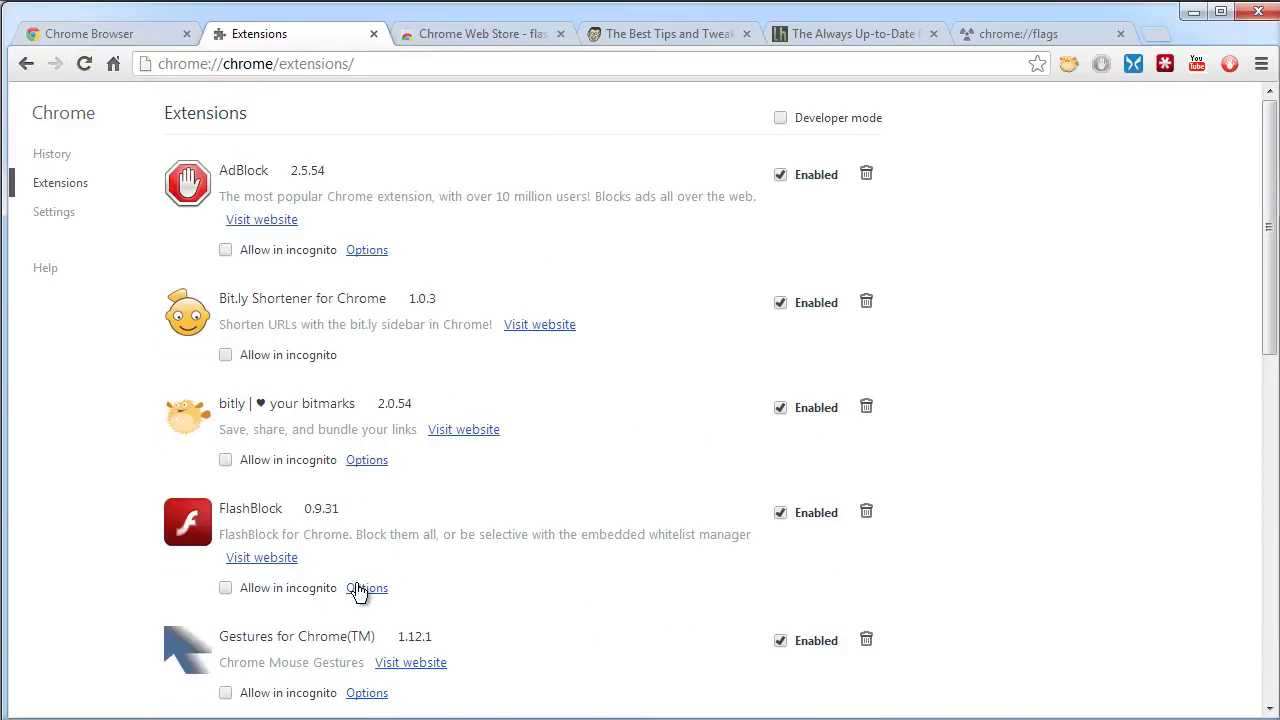
{"action": "left_click", "coordinate": [366, 588]}
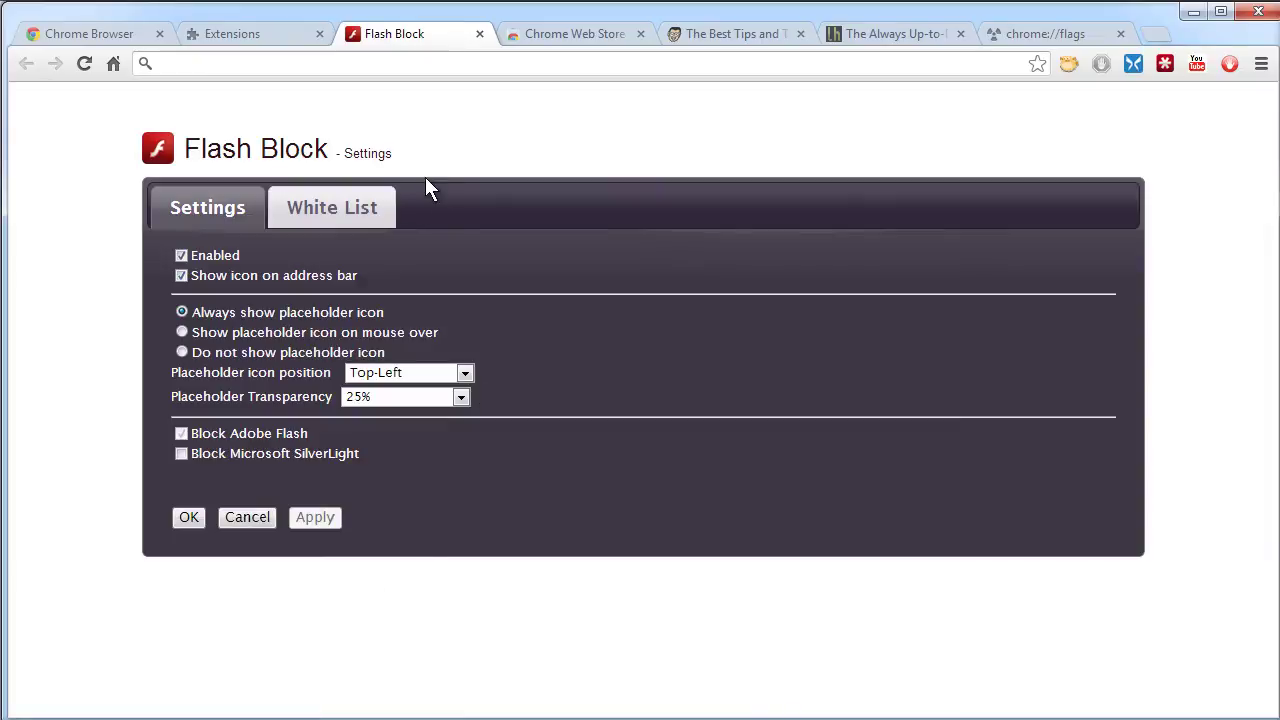
{"action": "left_click", "coordinate": [224, 36]}
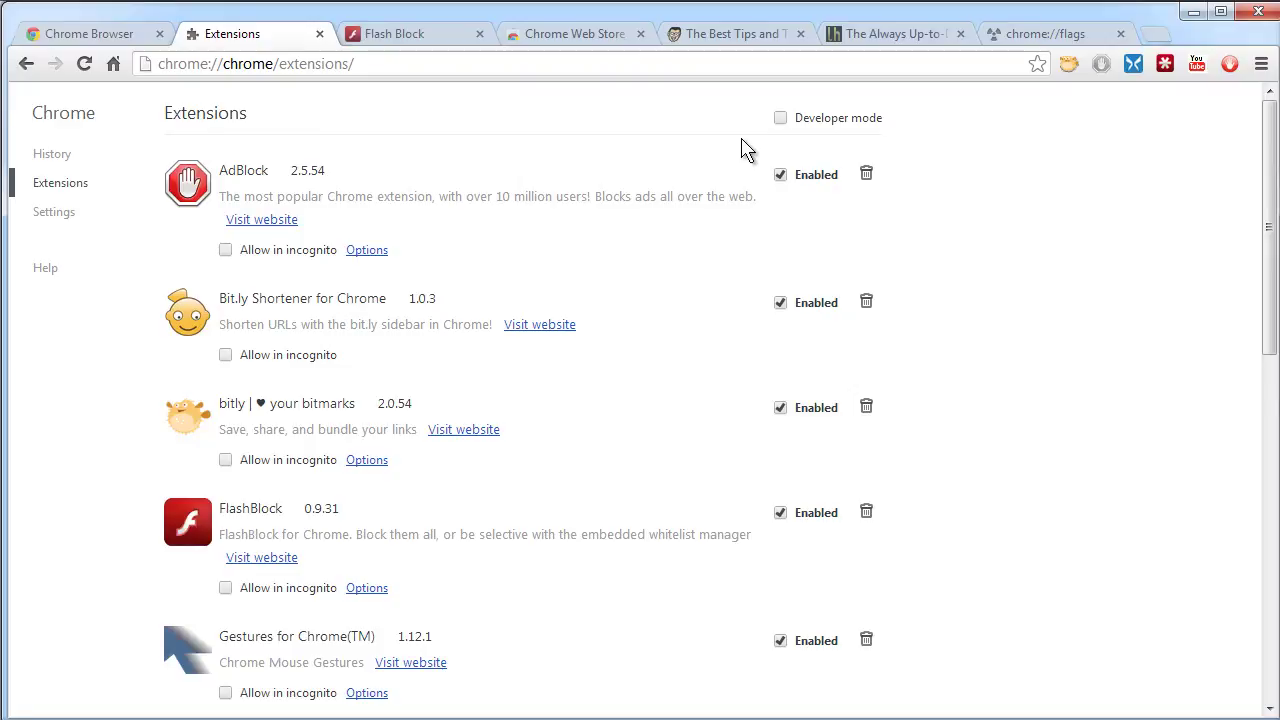
{"action": "left_click", "coordinate": [988, 34]}
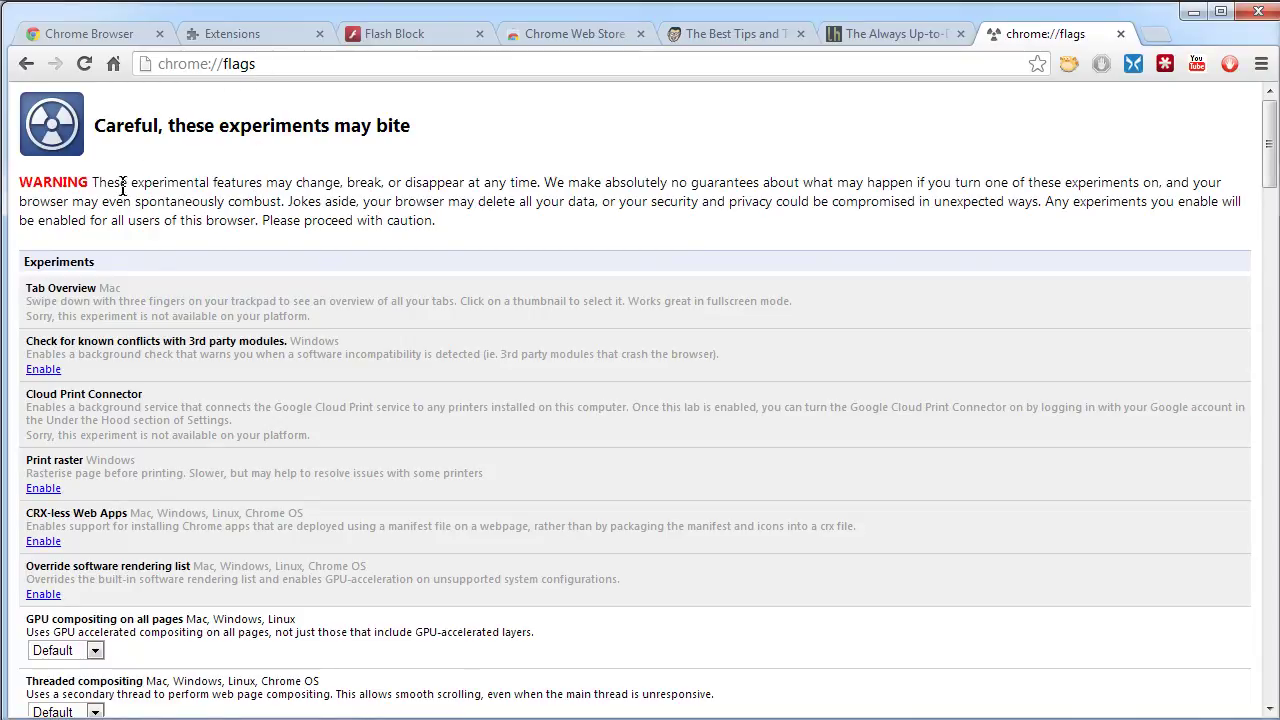
{"action": "left_click_drag", "start_coordinate": [98, 182], "coordinate": [850, 222]}
{"action": "left_click", "coordinate": [845, 224]}
{"action": "scroll", "coordinate": [545, 358], "scroll_direction": "down", "scroll_amount": 1}
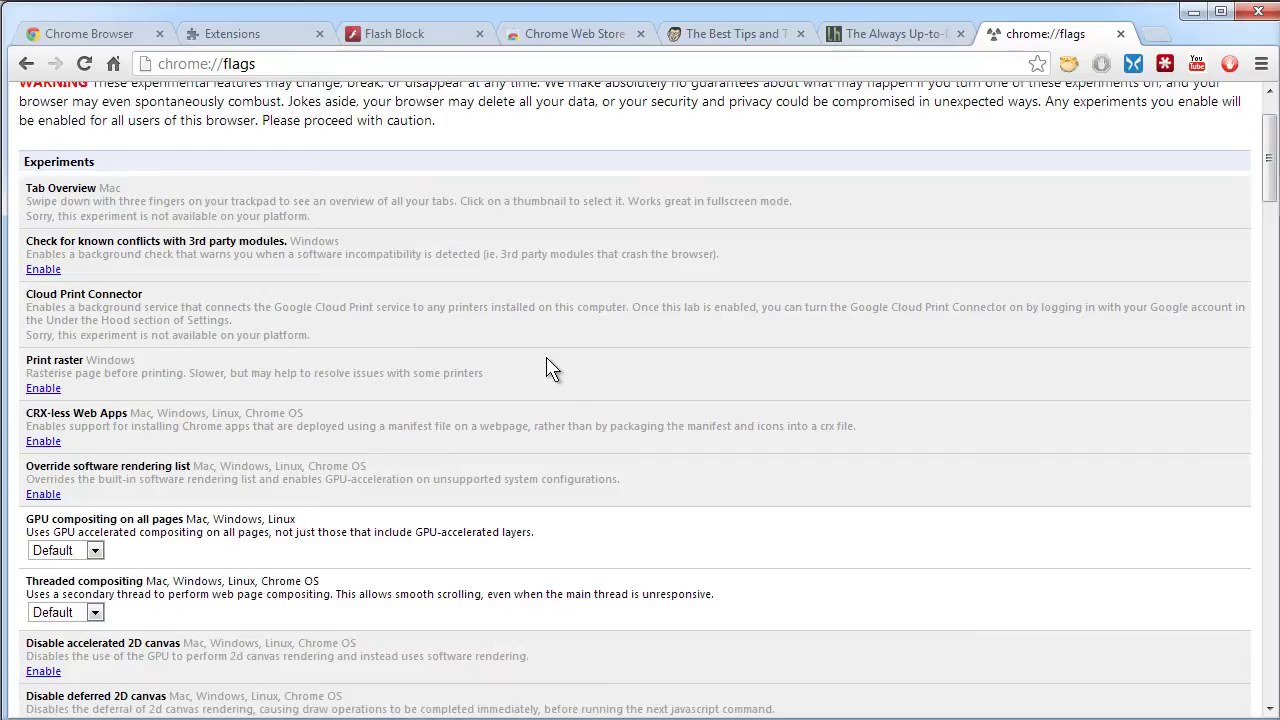
{"action": "scroll", "coordinate": [545, 358], "scroll_direction": "up", "scroll_amount": 1}
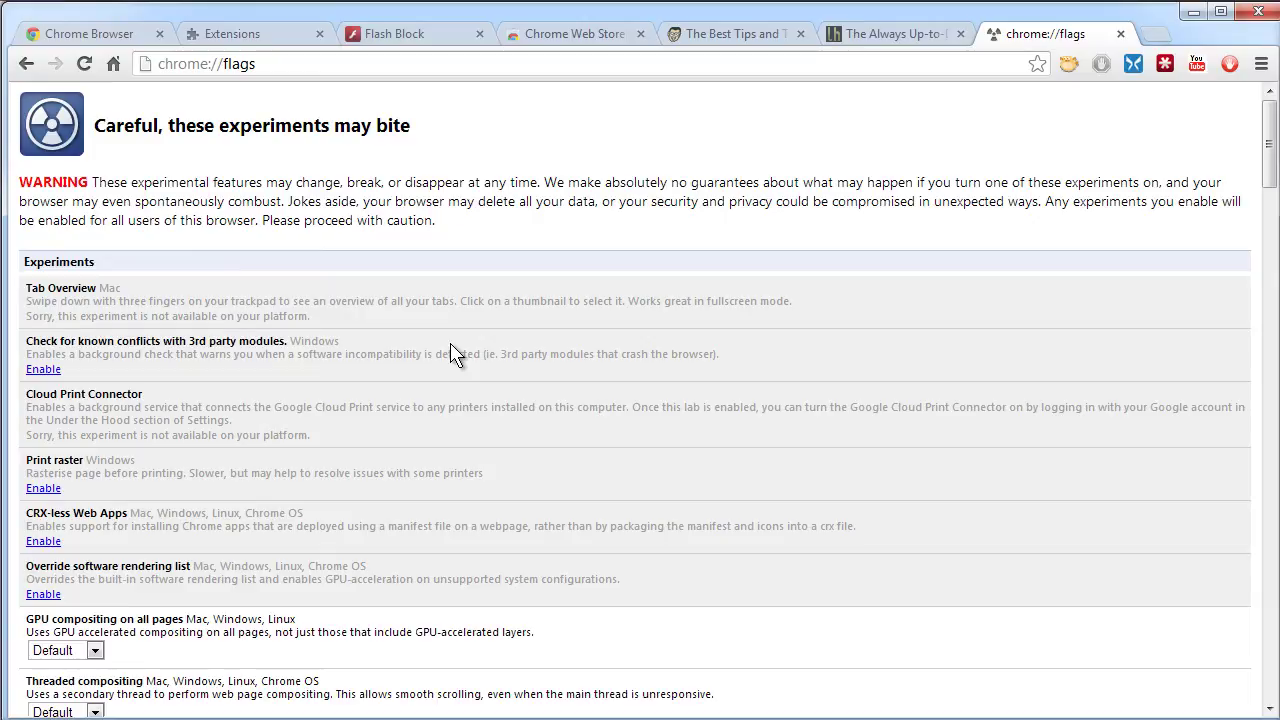
Step: Open Chrome's Task Manager from the Tools menu and enlarge its window
{"action": "left_click", "coordinate": [1261, 64]}
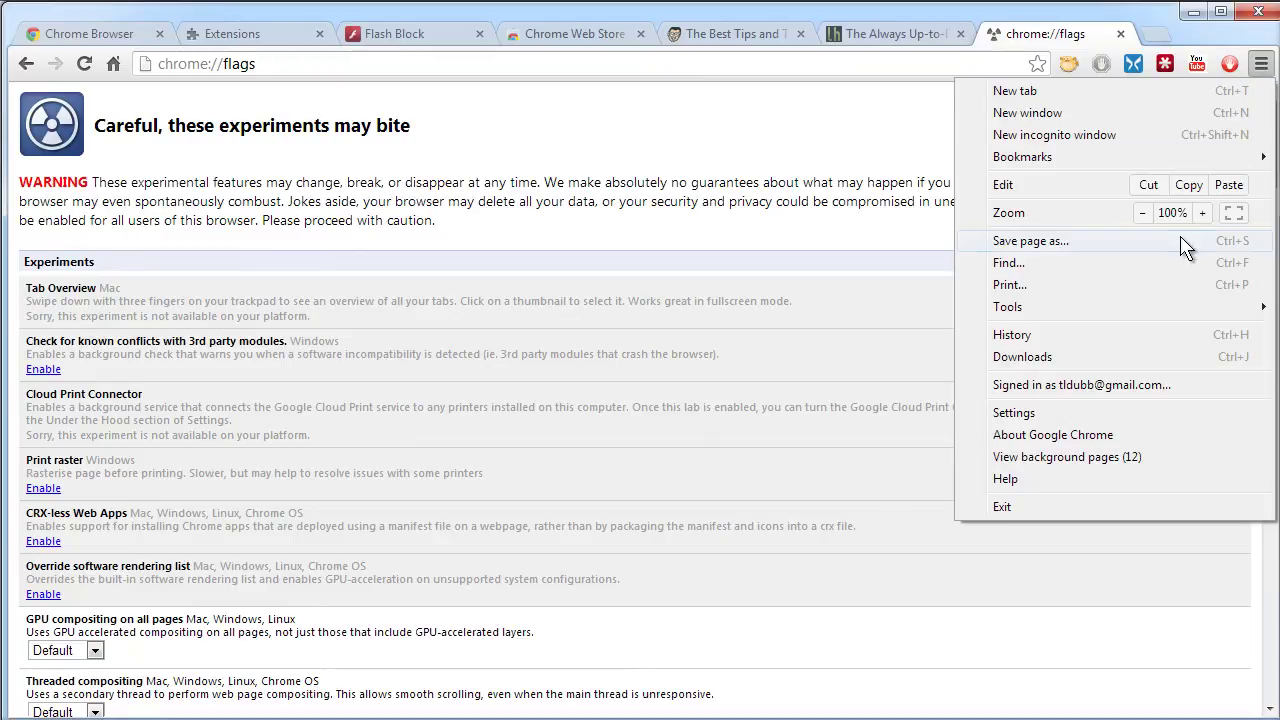
{"action": "mouse_move", "coordinate": [1172, 314]}
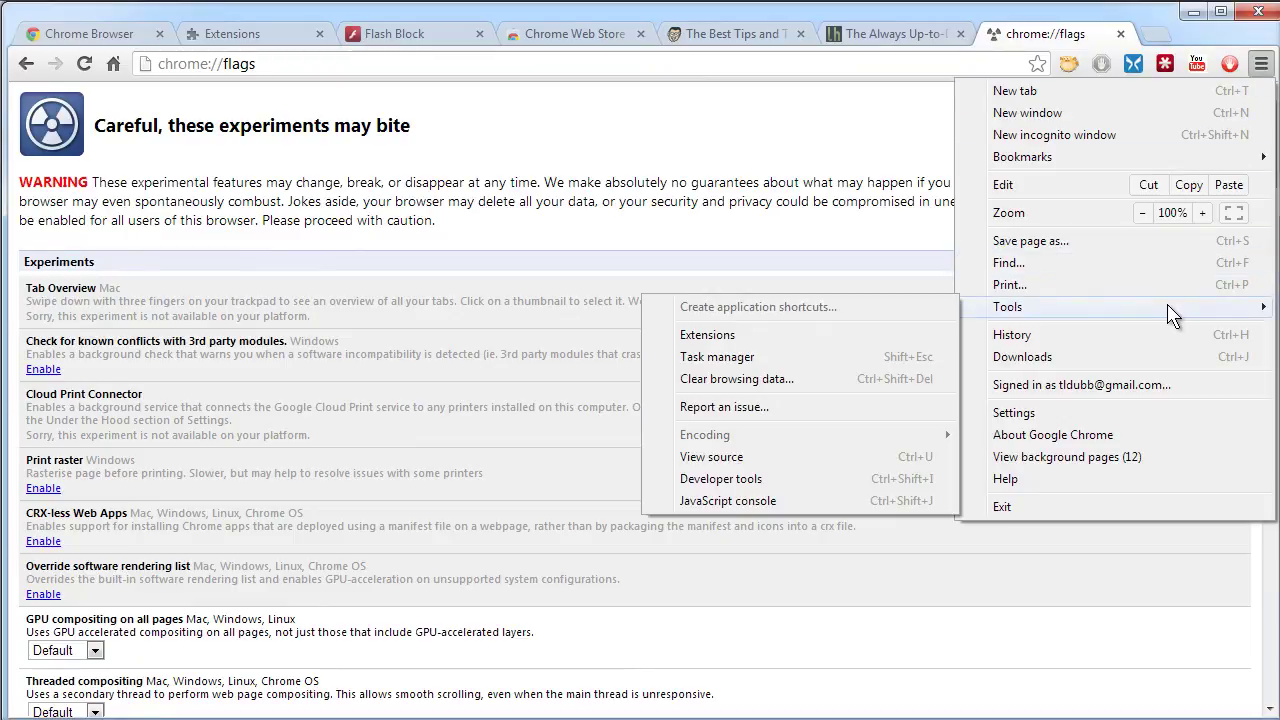
{"action": "left_click", "coordinate": [806, 366]}
{"action": "left_click_drag", "start_coordinate": [869, 476], "coordinate": [1052, 557]}
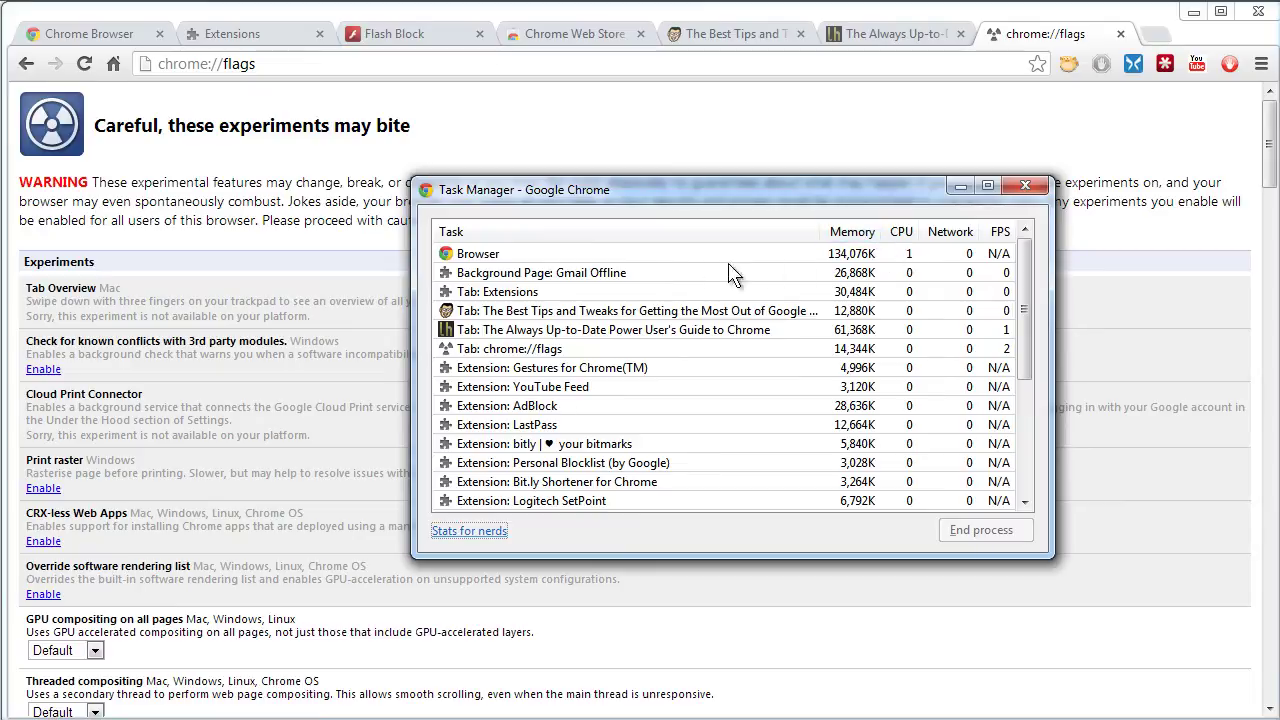
Step: Select the Browser, YouTube Feed and LastPass processes, view column choices, and move the window
{"action": "left_click", "coordinate": [670, 260]}
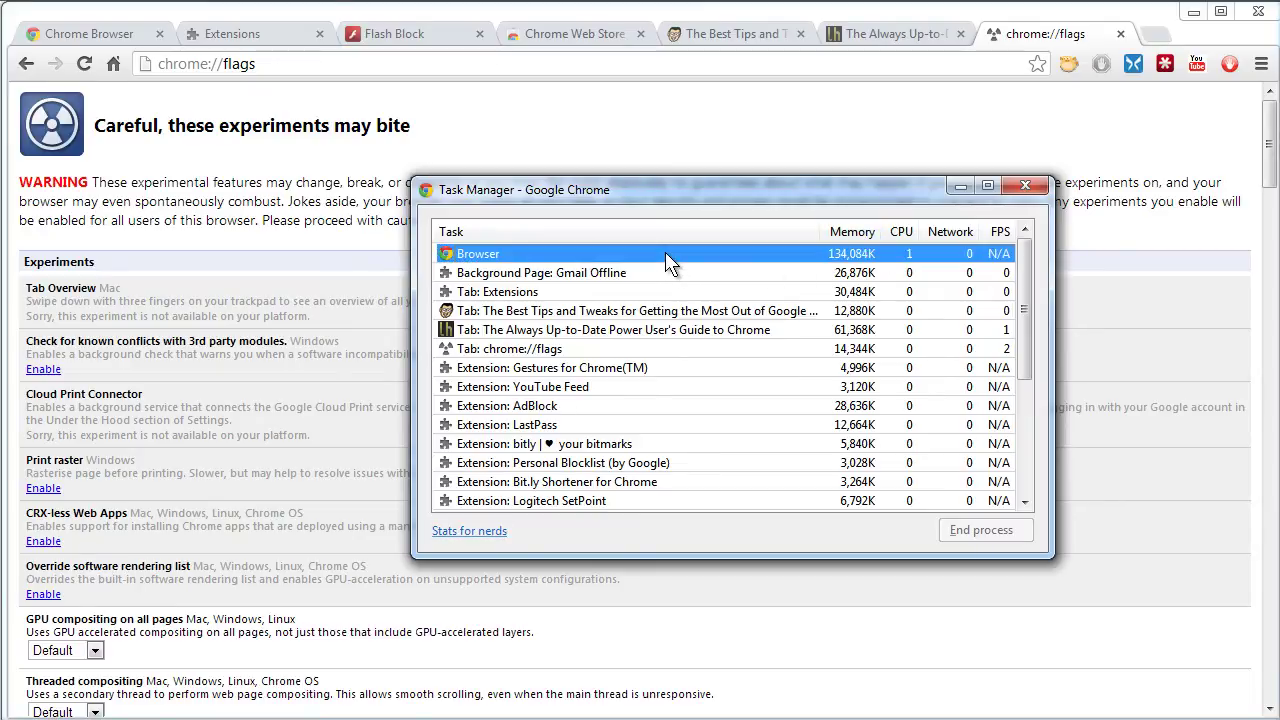
{"action": "right_click", "coordinate": [666, 253]}
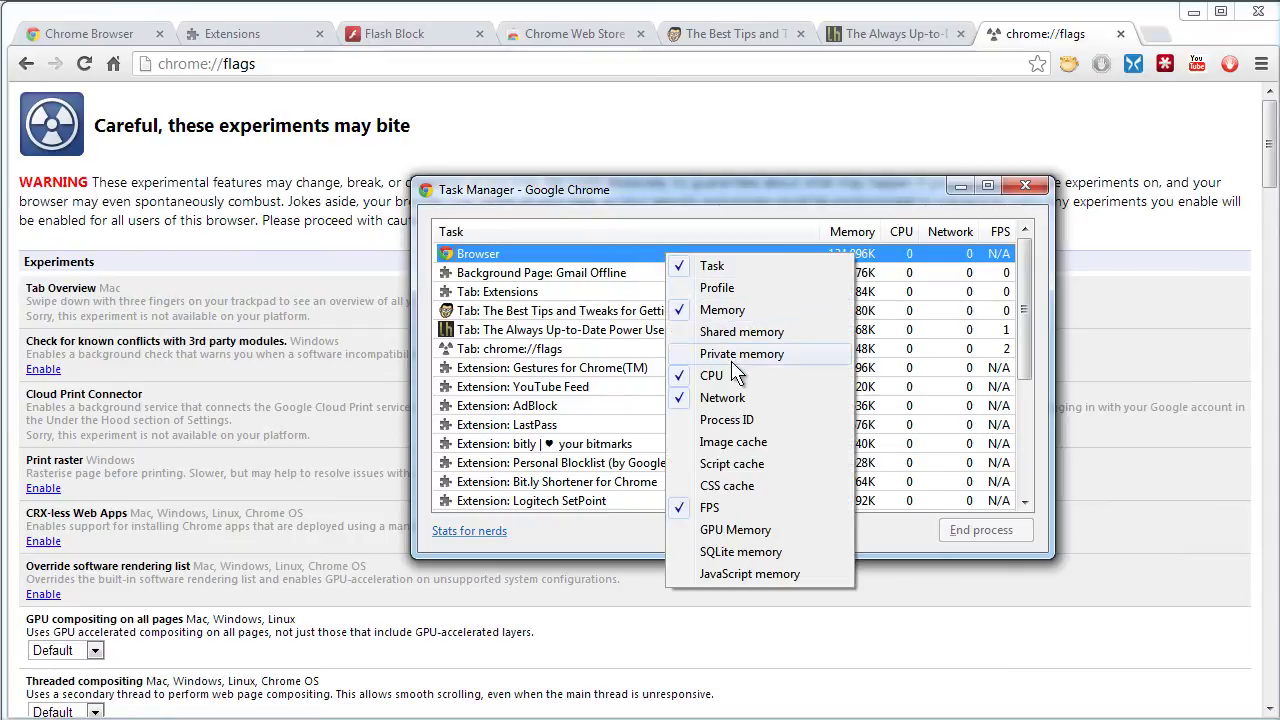
{"action": "left_click", "coordinate": [593, 382]}
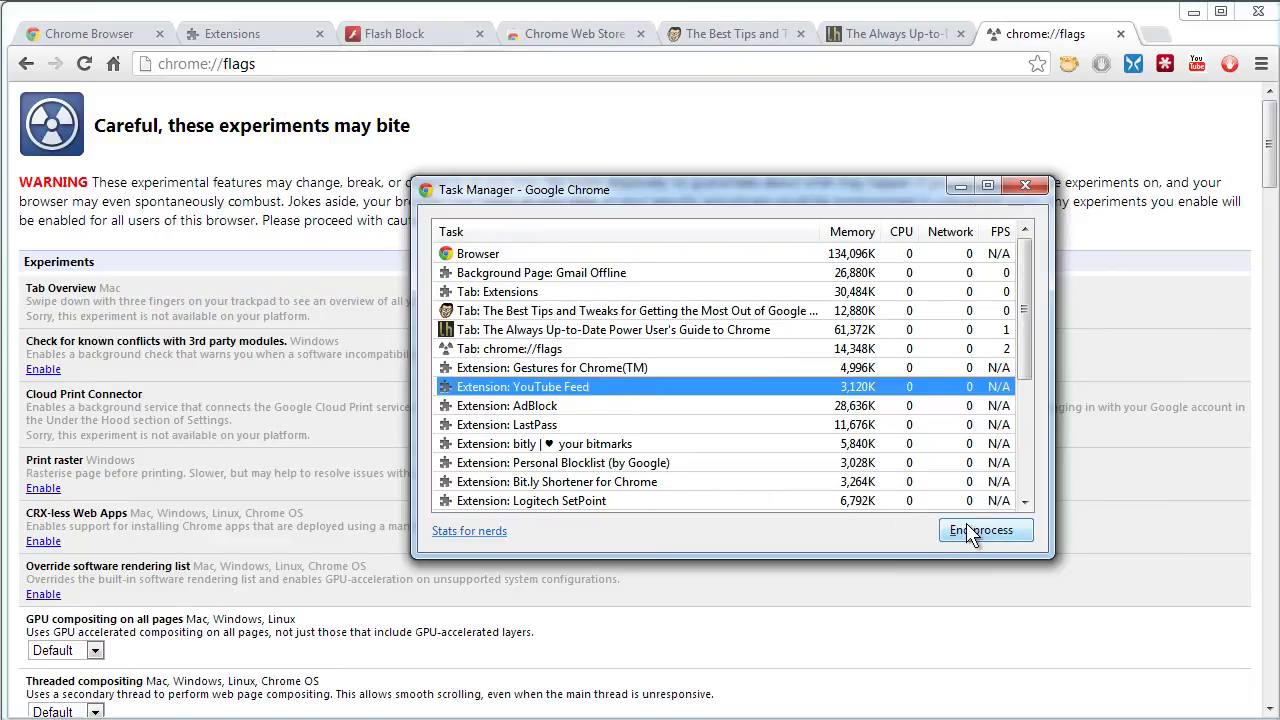
{"action": "left_click", "coordinate": [685, 424]}
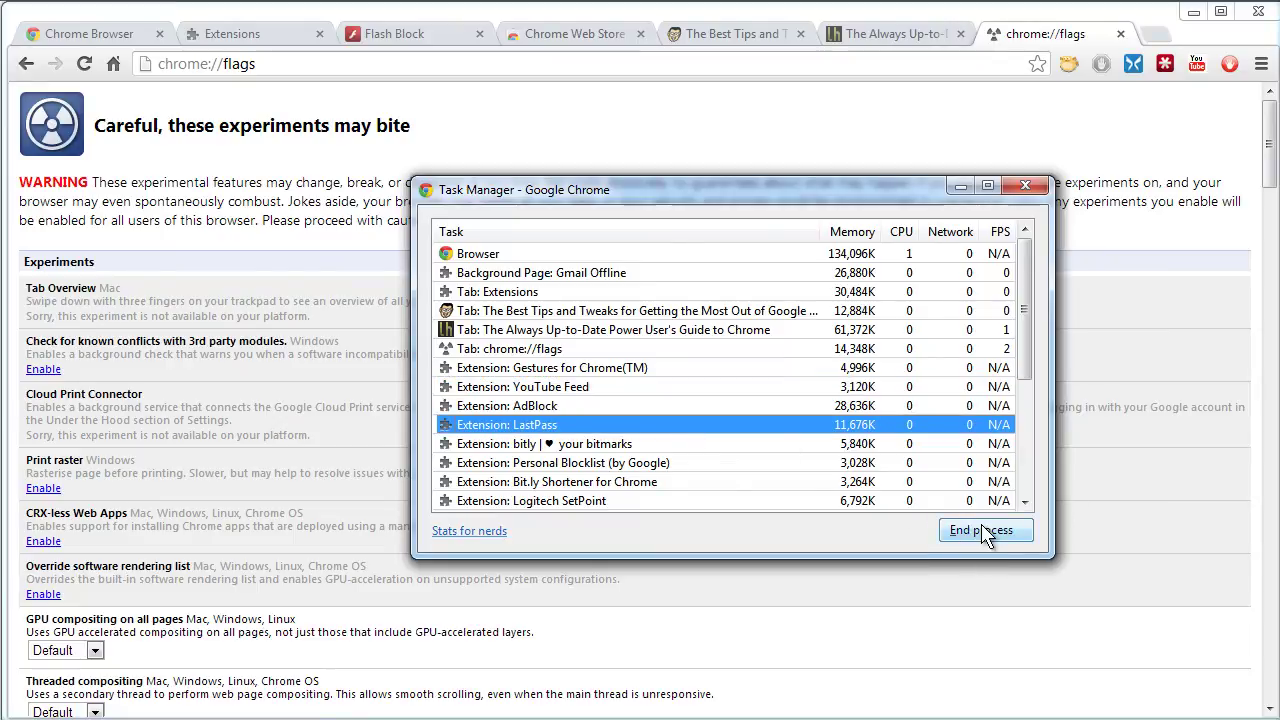
{"action": "left_click_drag", "start_coordinate": [559, 191], "coordinate": [490, 163]}
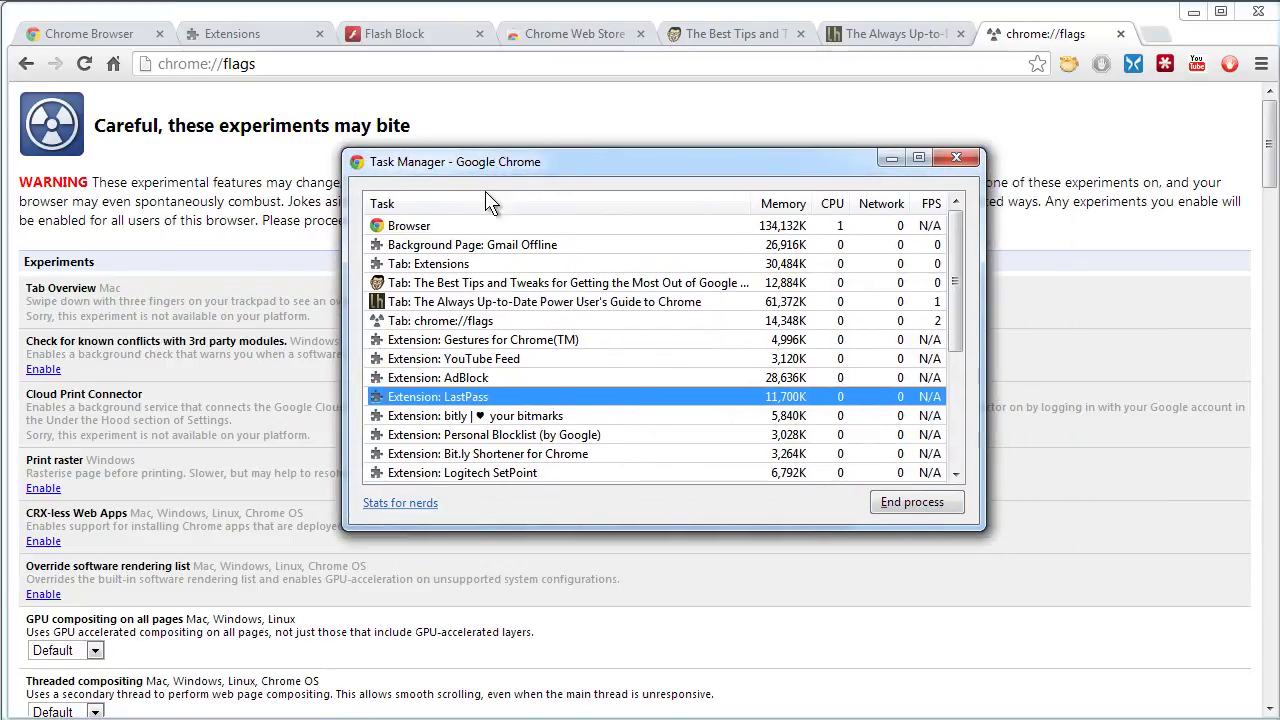